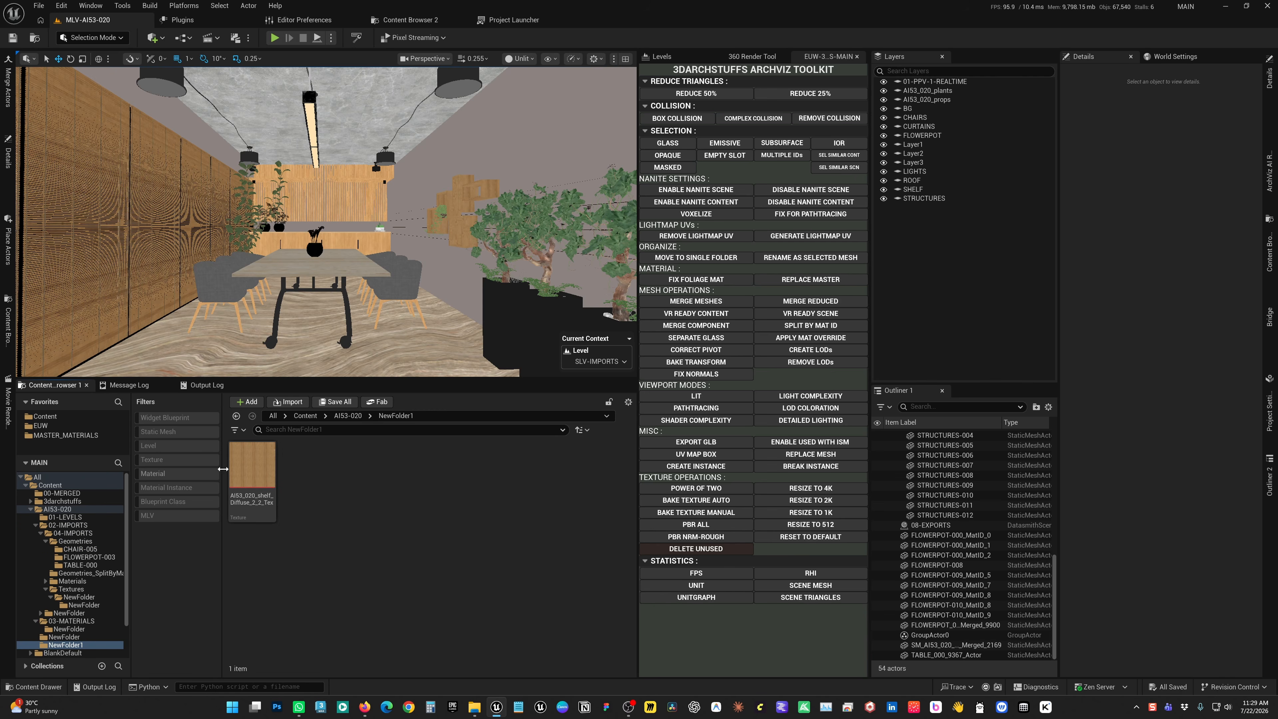
Resize the AI53_020_shelf_Diffuse_2_2_Tex texture to power-of-two dimensions and to 2K with the toolkit's texture operations
left_click(247, 464)
mouse_move(261, 465)
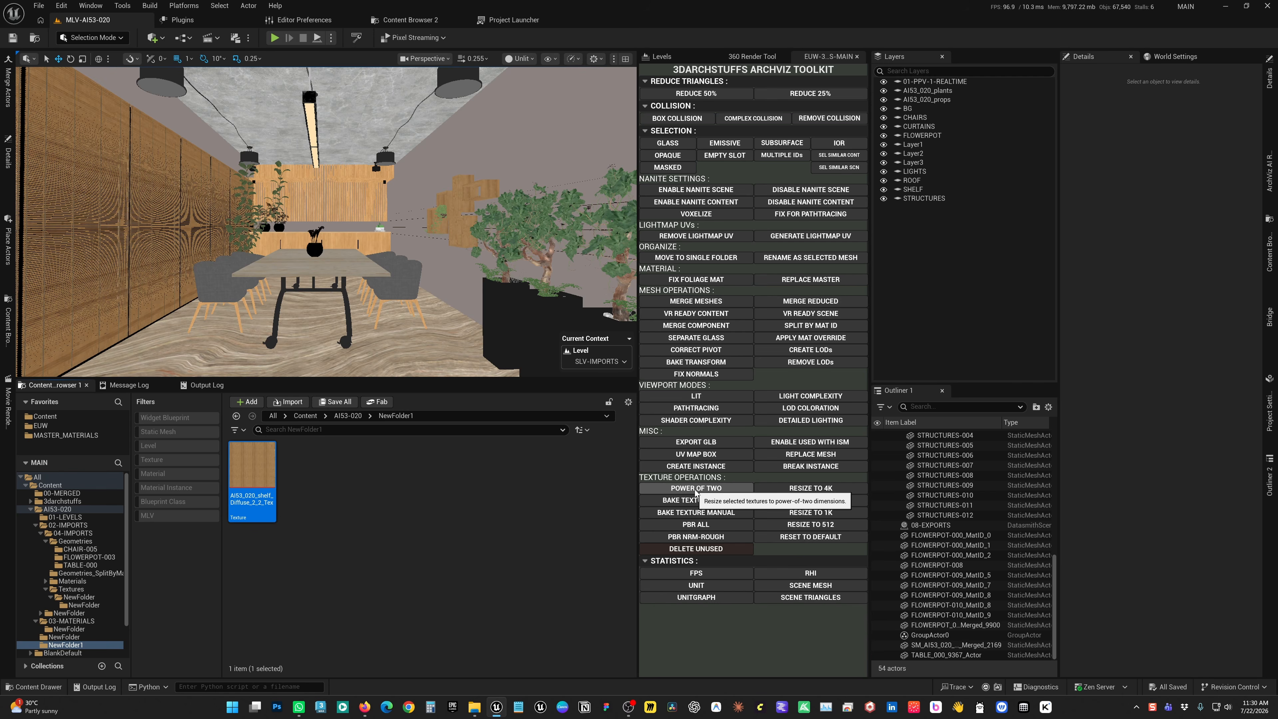
left_click(680, 493)
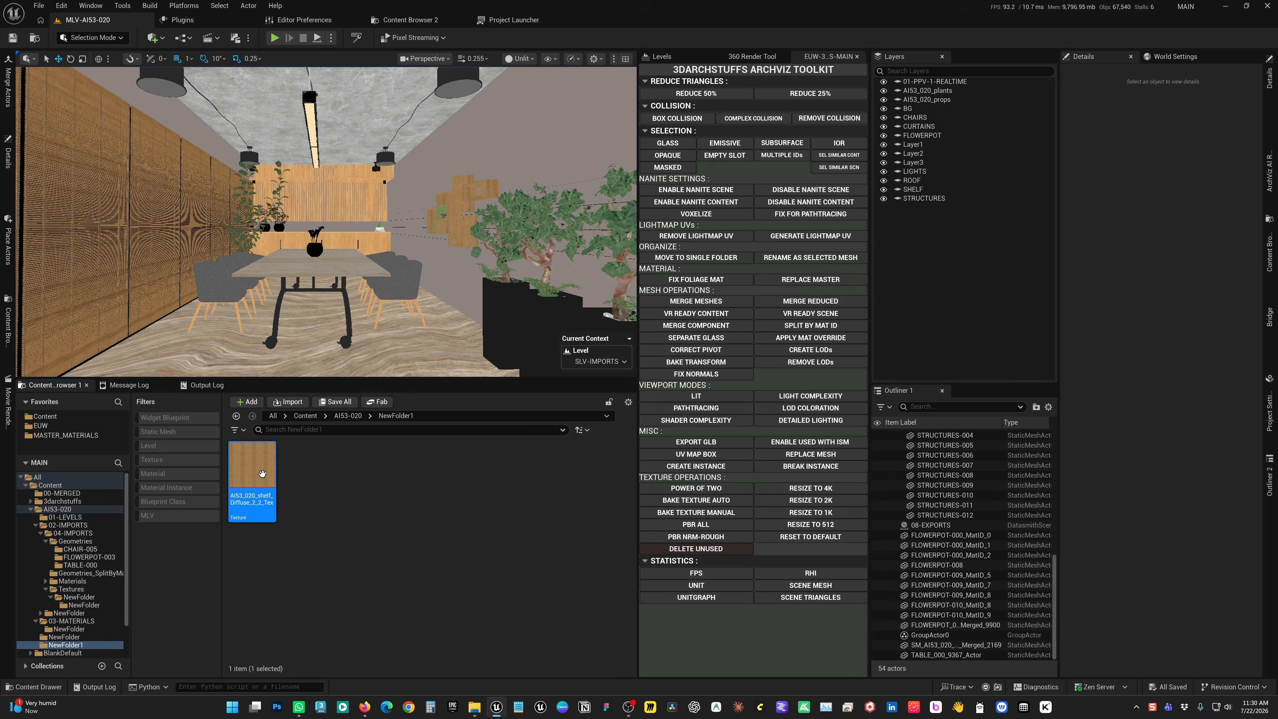
left_click(778, 501)
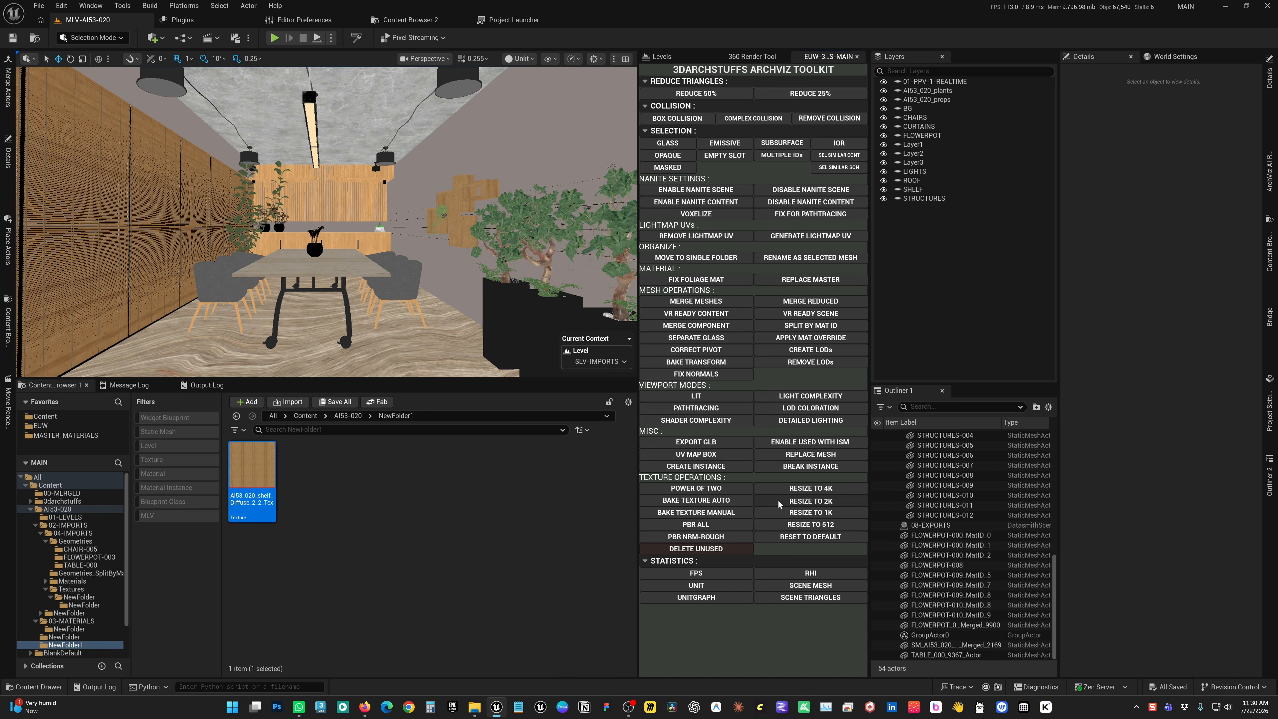
Open the shelf texture and inspect its imported and displayed sizes and its advanced compression settings
mouse_move(259, 472)
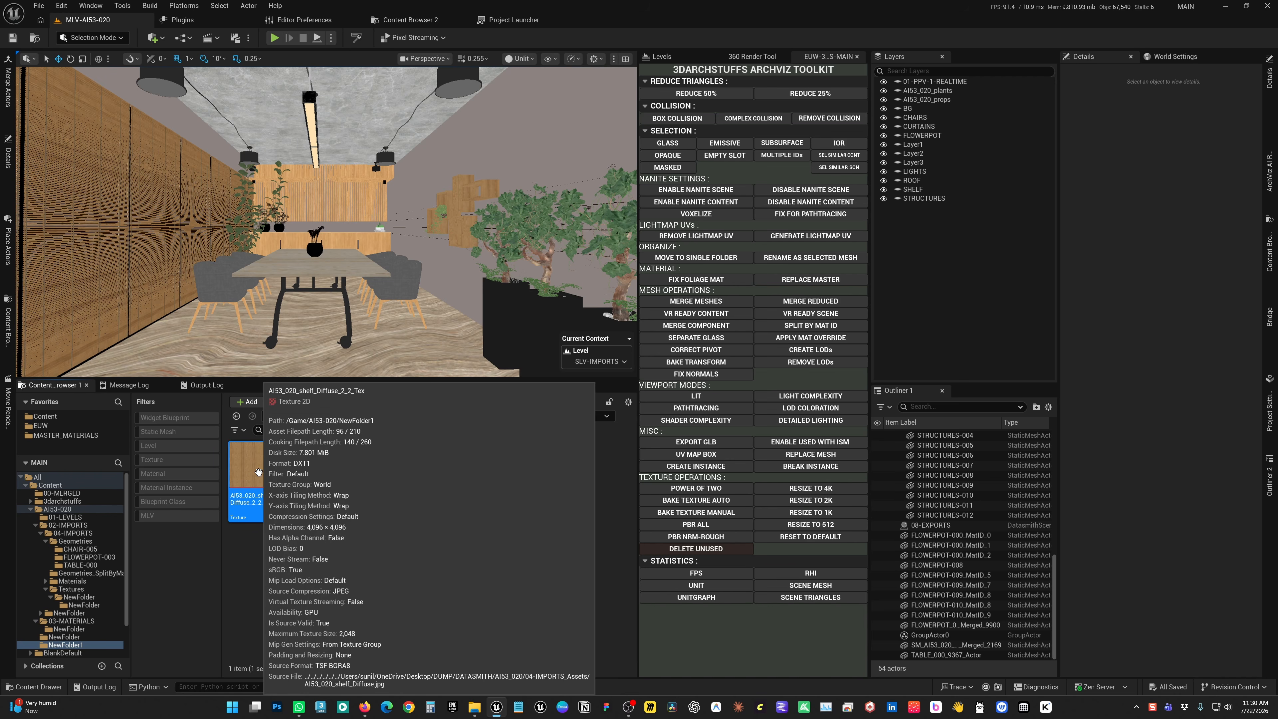
double_click(259, 472)
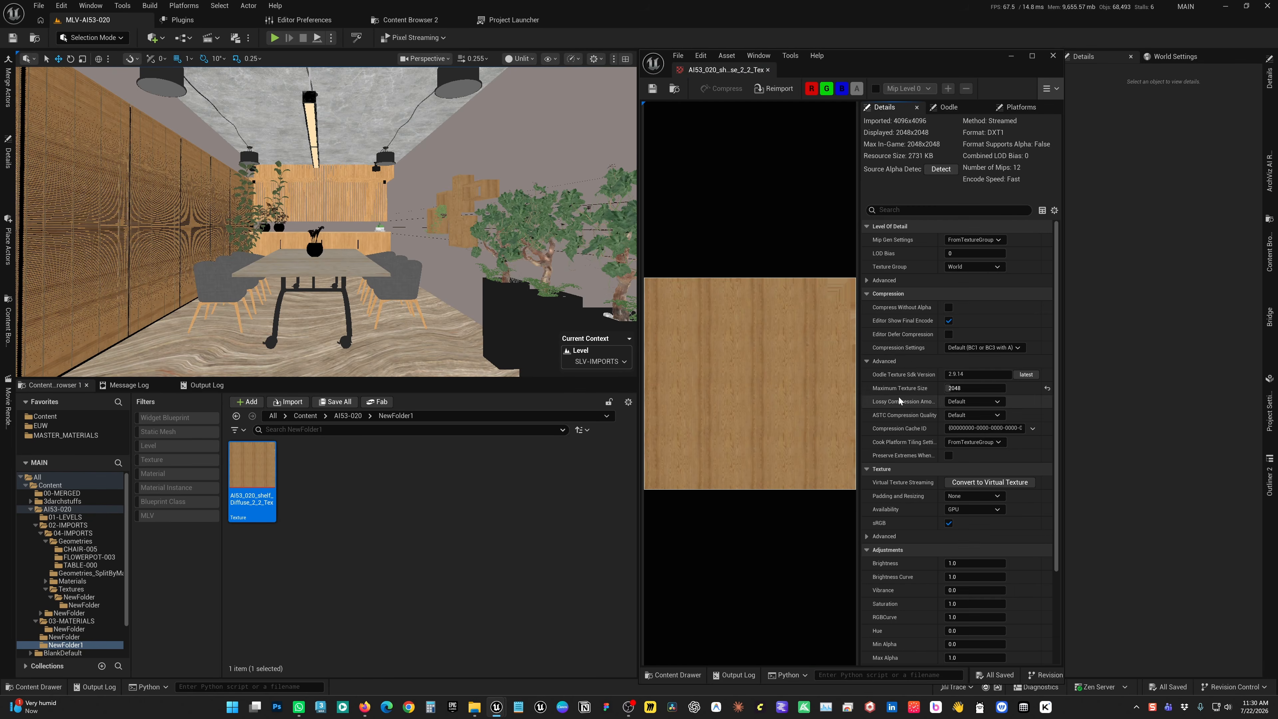
left_click(867, 361)
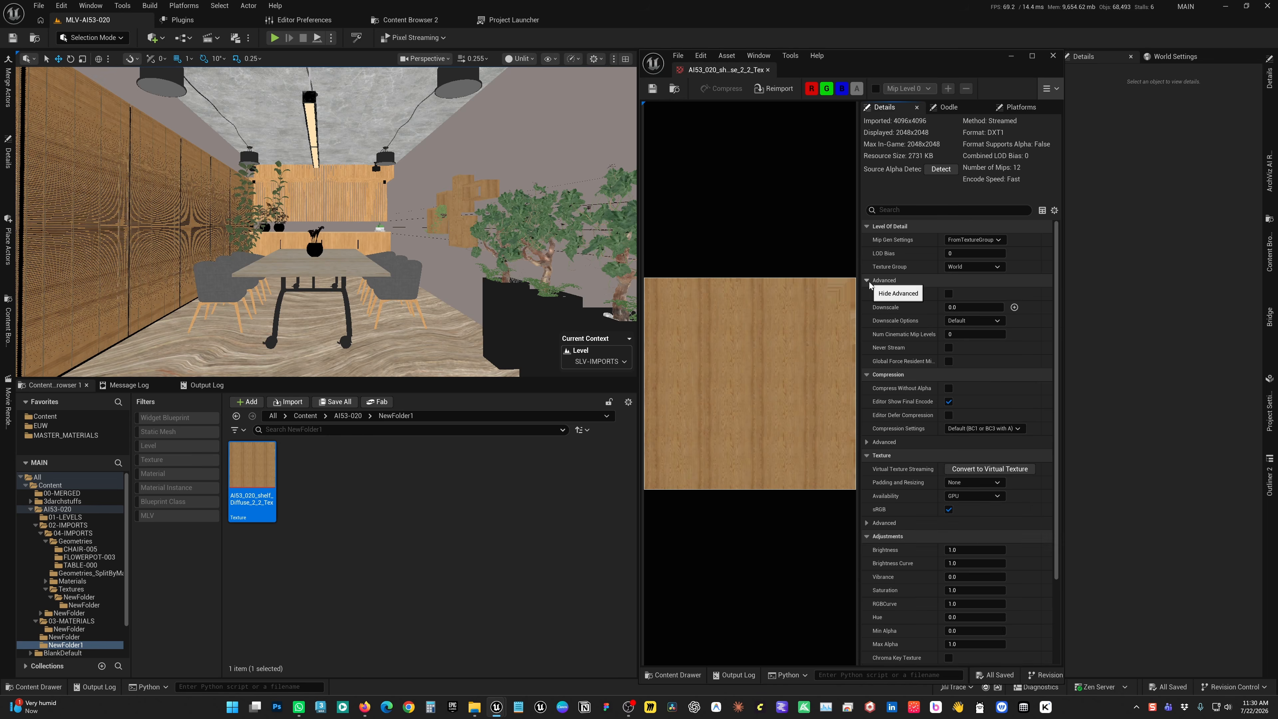
left_click(866, 361)
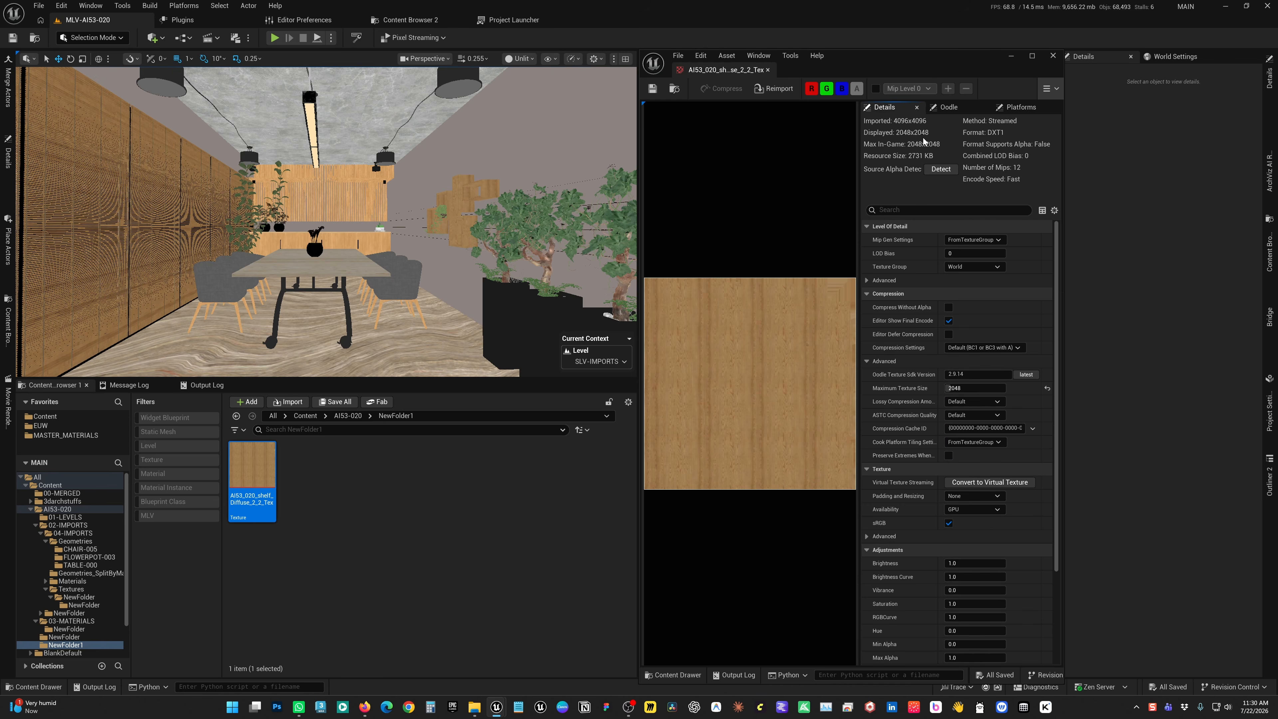
left_click(1054, 56)
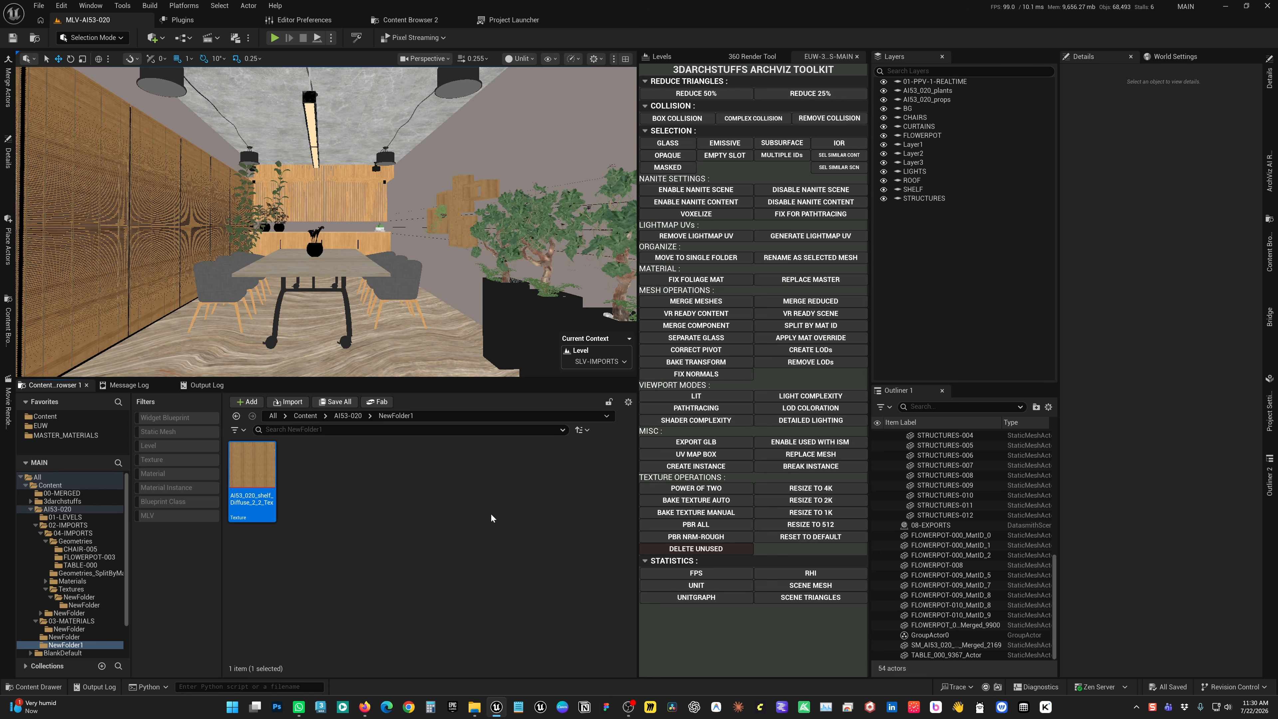
Reduce the shelf texture's source size with a texture size threshold of 2048 and open it to check the dimensions
right_click(259, 476)
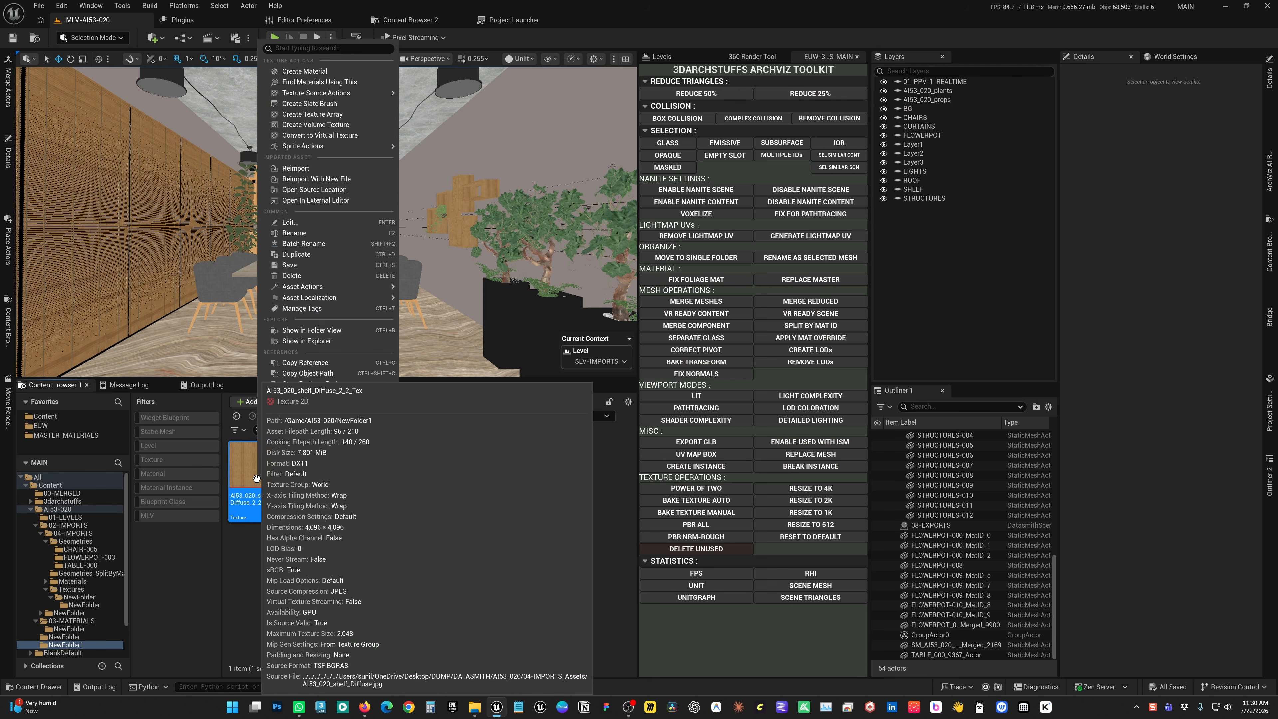
mouse_move(327, 93)
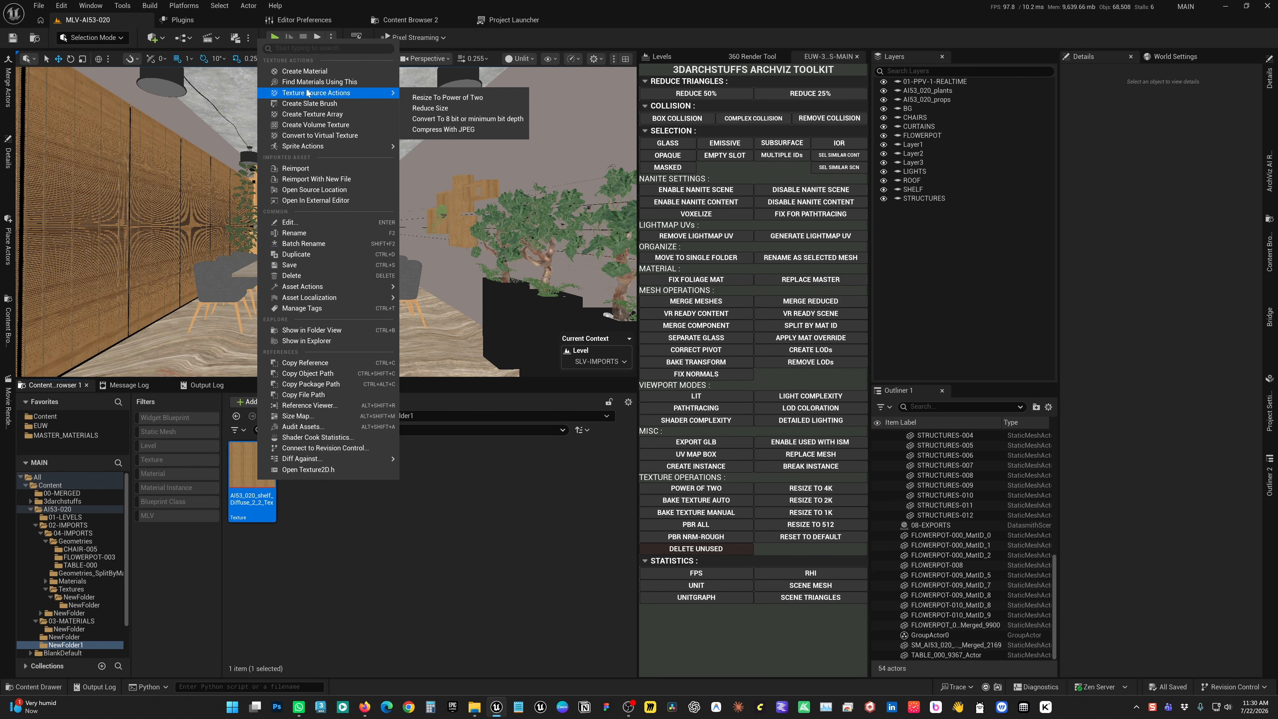
left_click(424, 110)
left_click(436, 452)
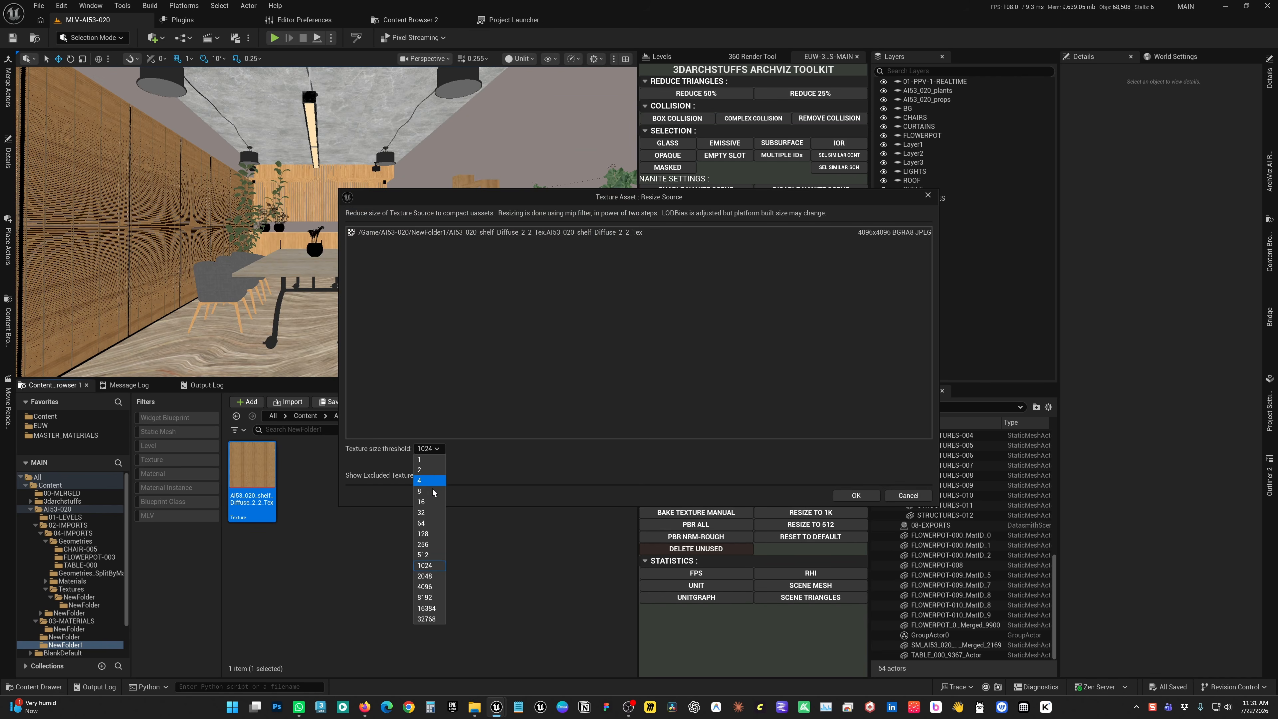
left_click(431, 578)
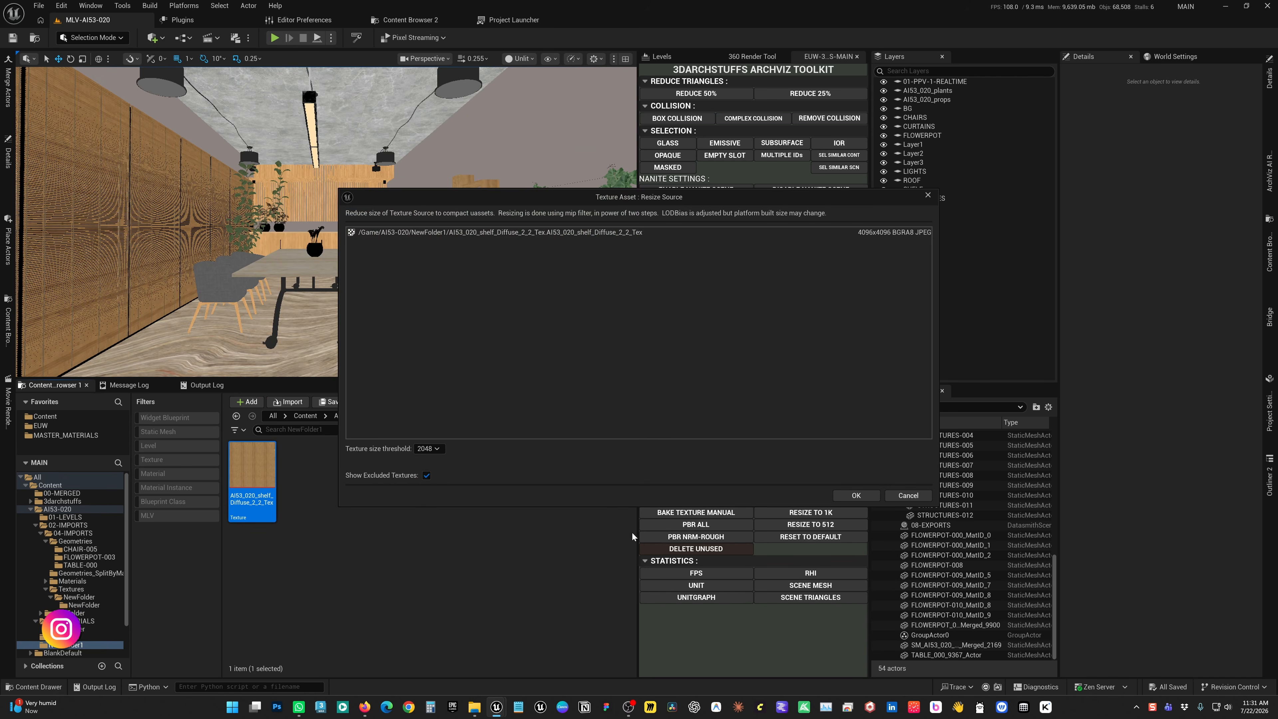
left_click(844, 492)
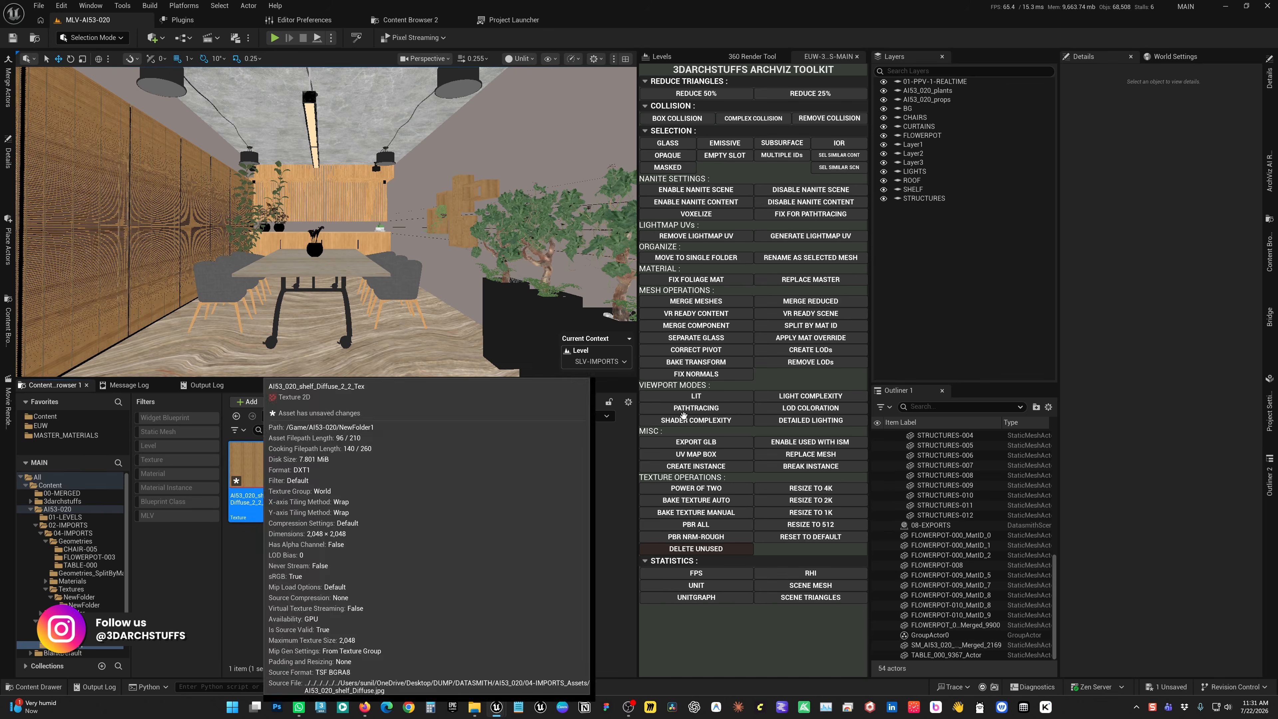
double_click(258, 476)
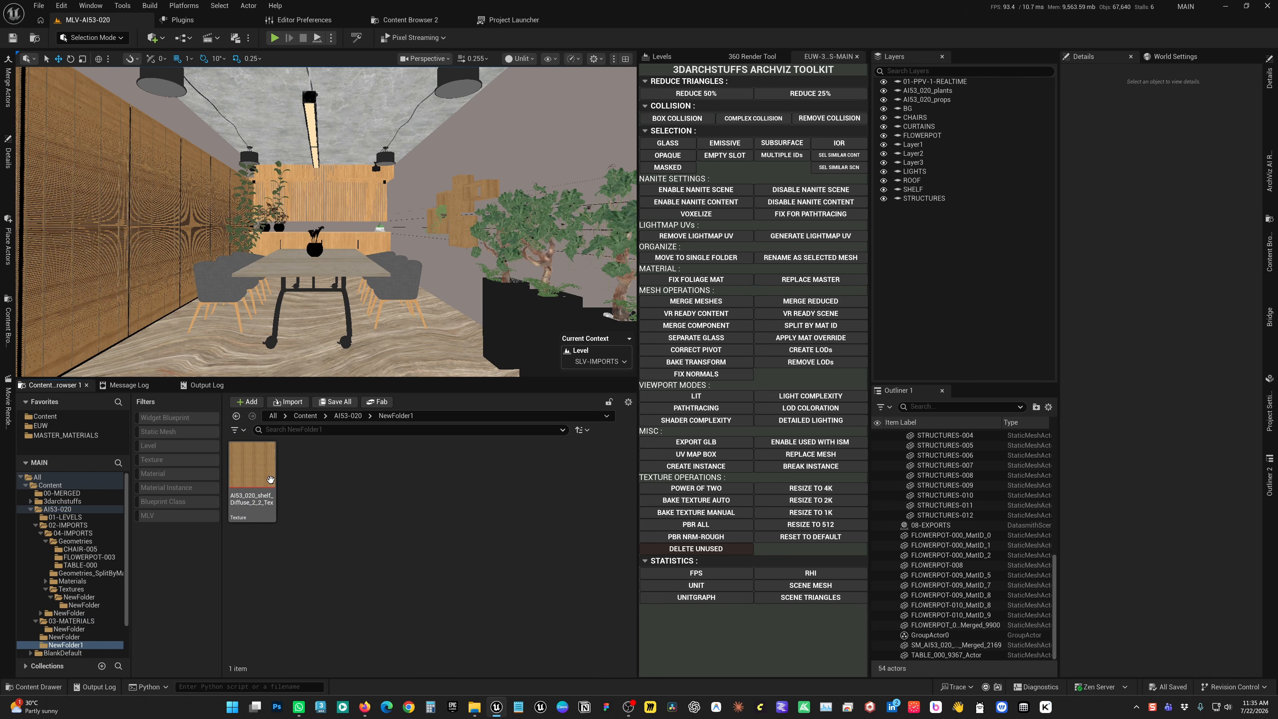
Run the toolkit's Resize to 2K on the shelf texture and inspect the texture's details
left_click(260, 479)
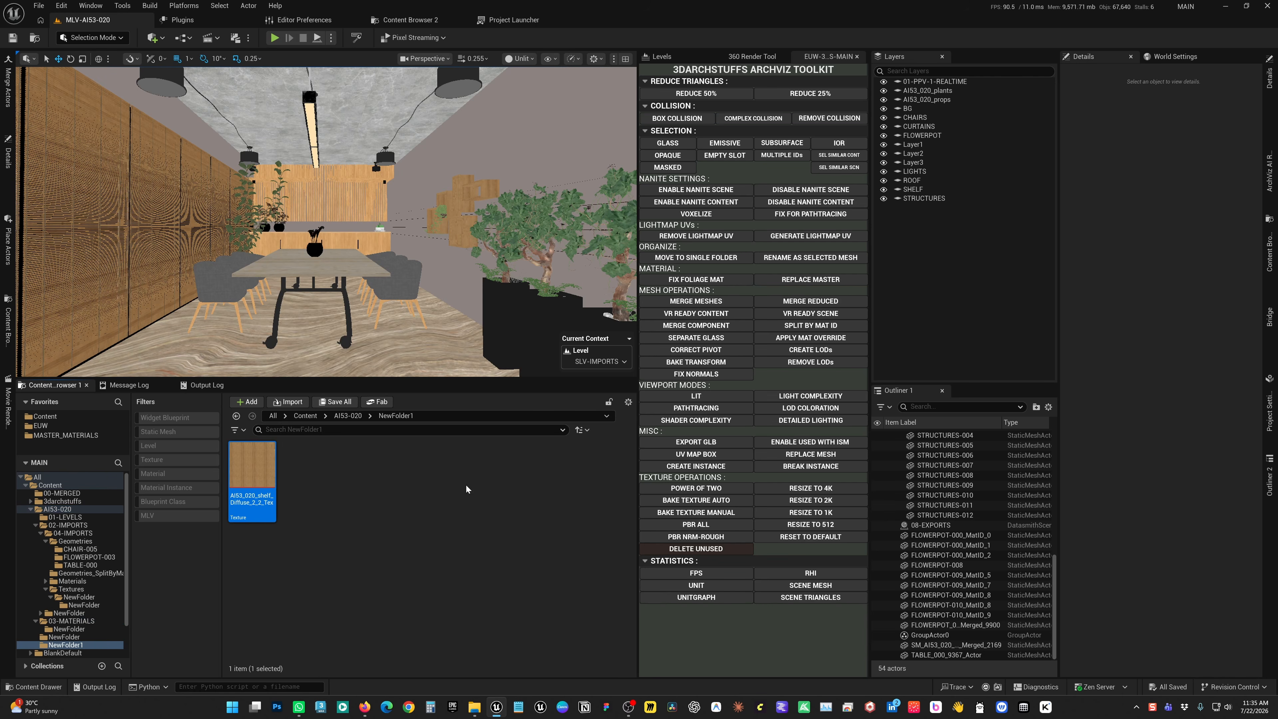
left_click(812, 504)
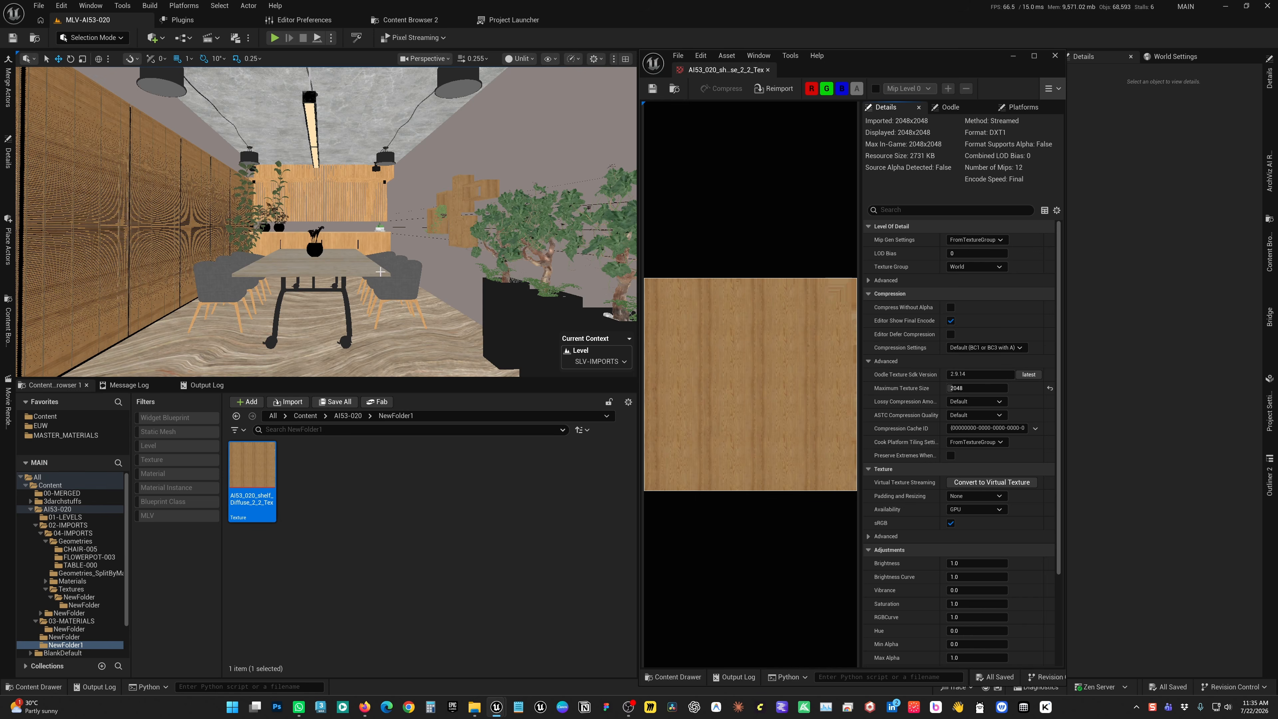
left_click(1054, 56)
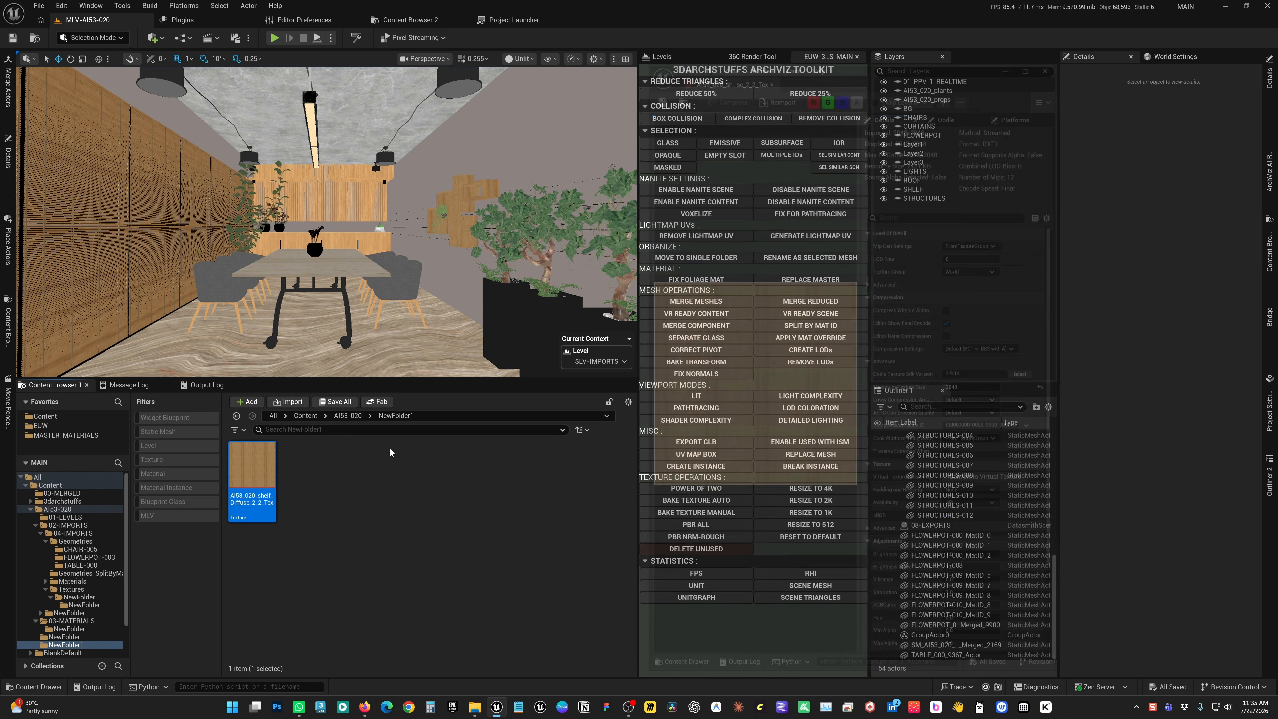
Review the shelf texture's source actions, including Reduce Size, and check its imported and displayed dimensions
right_click(242, 471)
mouse_move(302, 84)
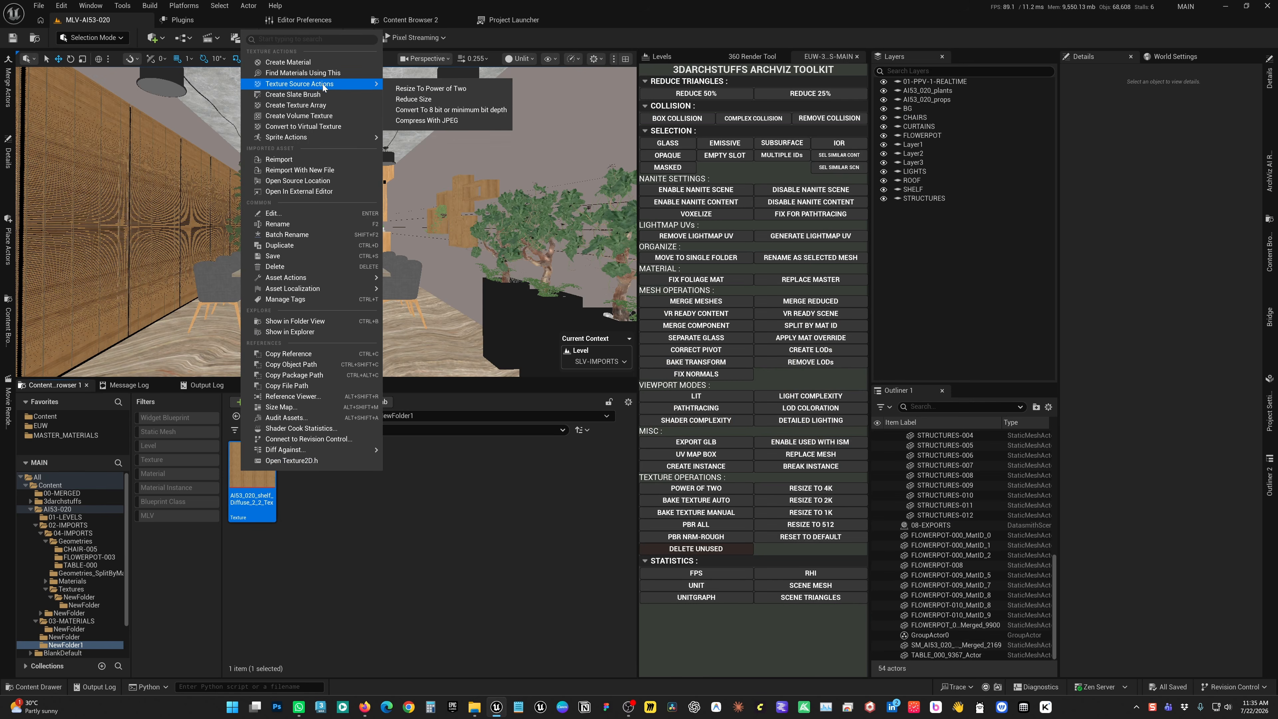
left_click(413, 99)
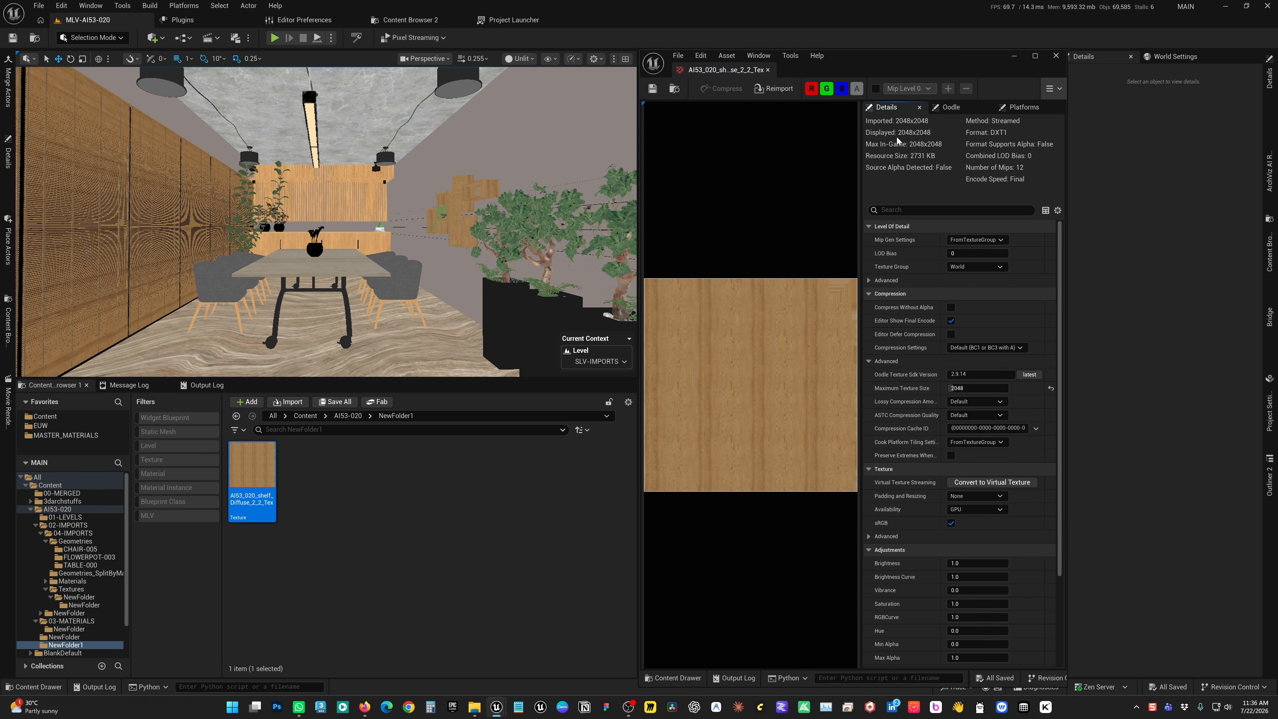
left_click(1056, 55)
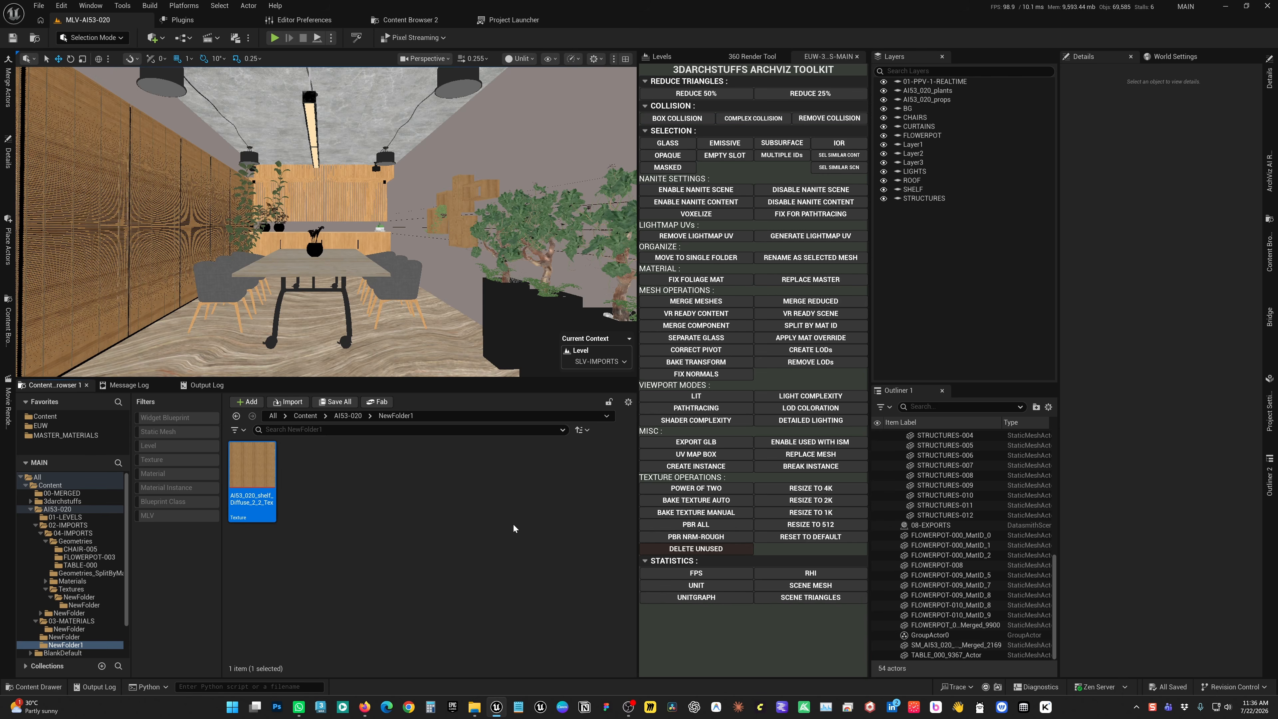
right_click(270, 498)
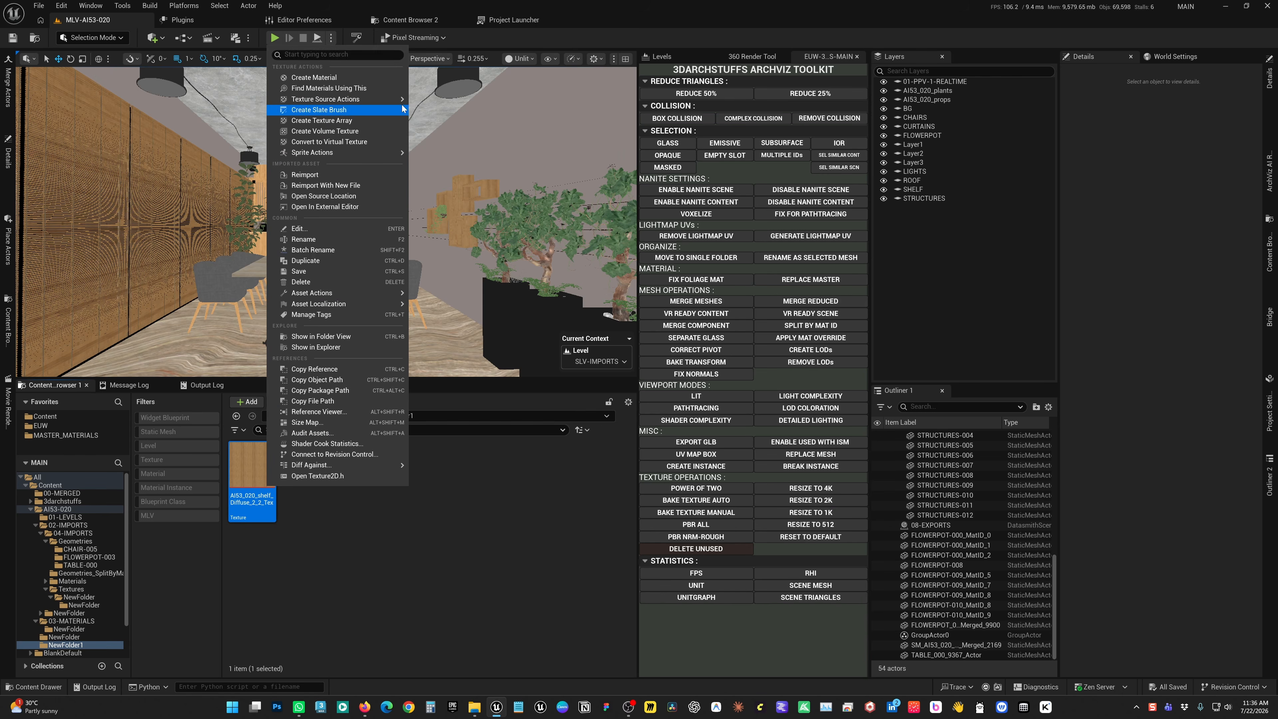
mouse_move(383, 100)
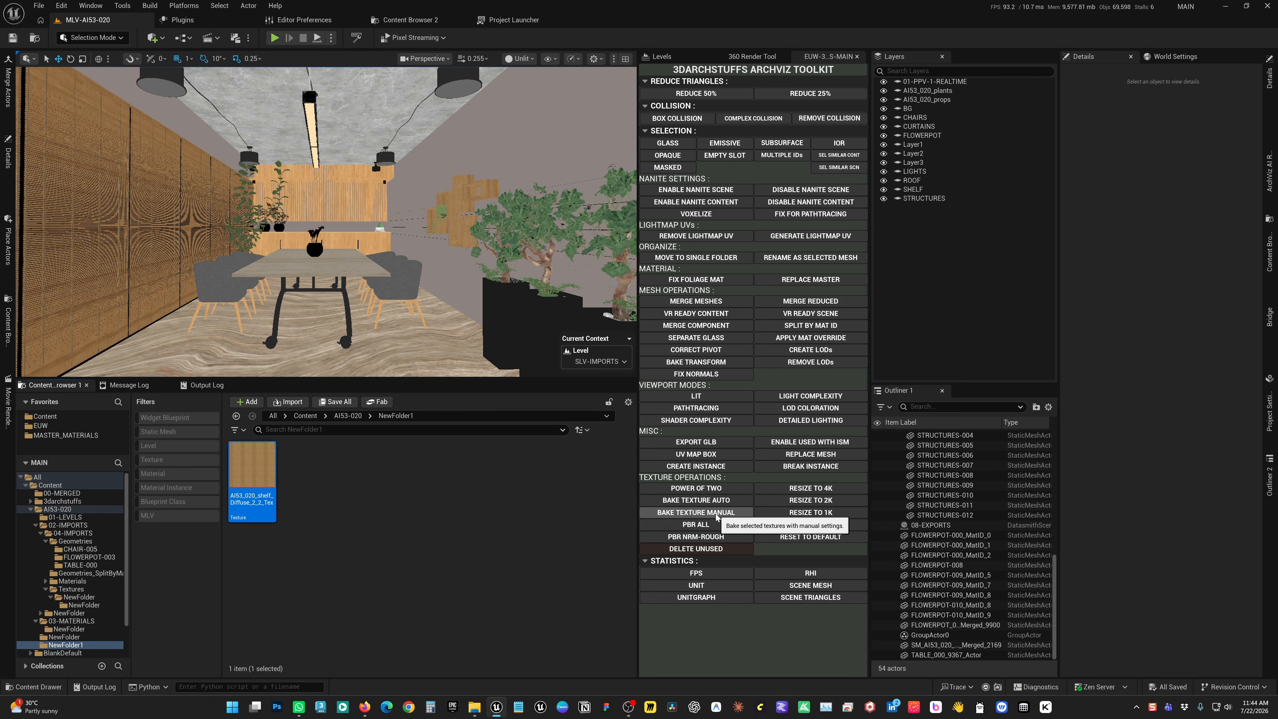
Switch the viewport to lit mode, select the small potted succulent on the shelf, and frame it up close
key("w")
right_click_drag(465, 314, 465, 315)
key("alt+4")
left_click(394, 242)
key("f")
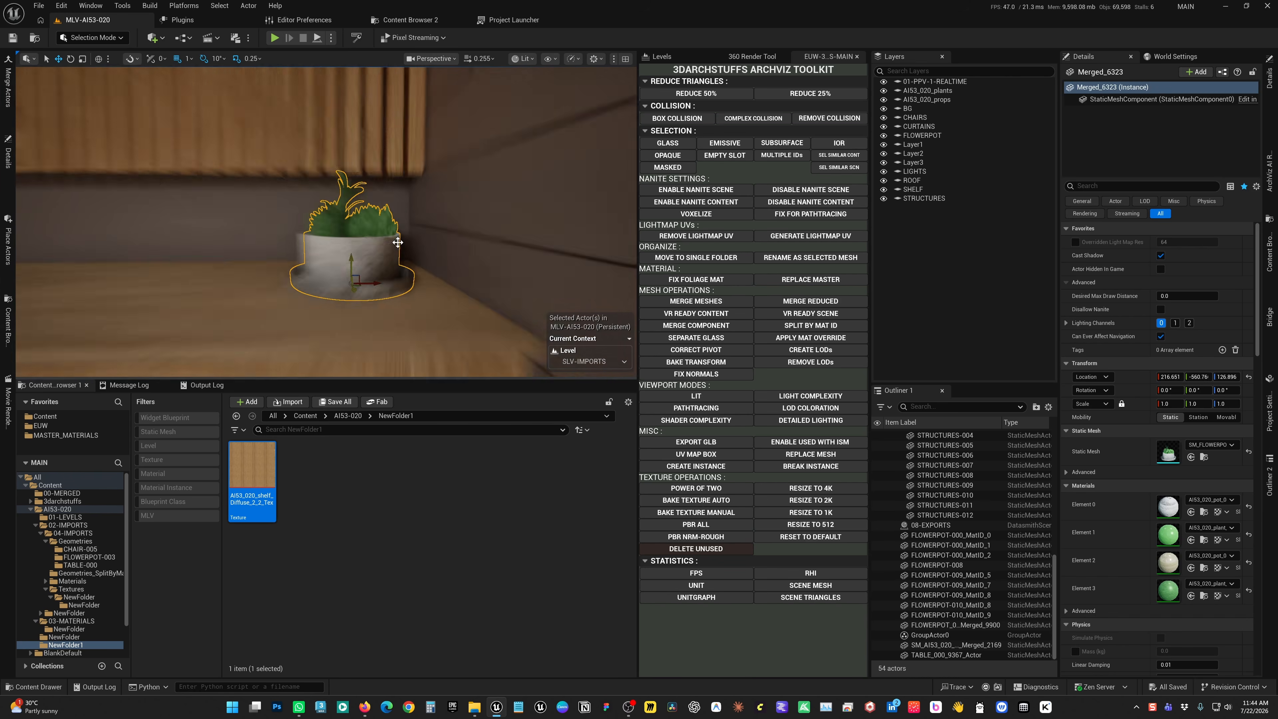
mouse_move(394, 243)
left_mouse_down("alt")
mouse_move(372, 272)
mouse_move(385, 262)
left_mouse_up("alt")
left_click_drag(264, 179, 264, 179, "alt")
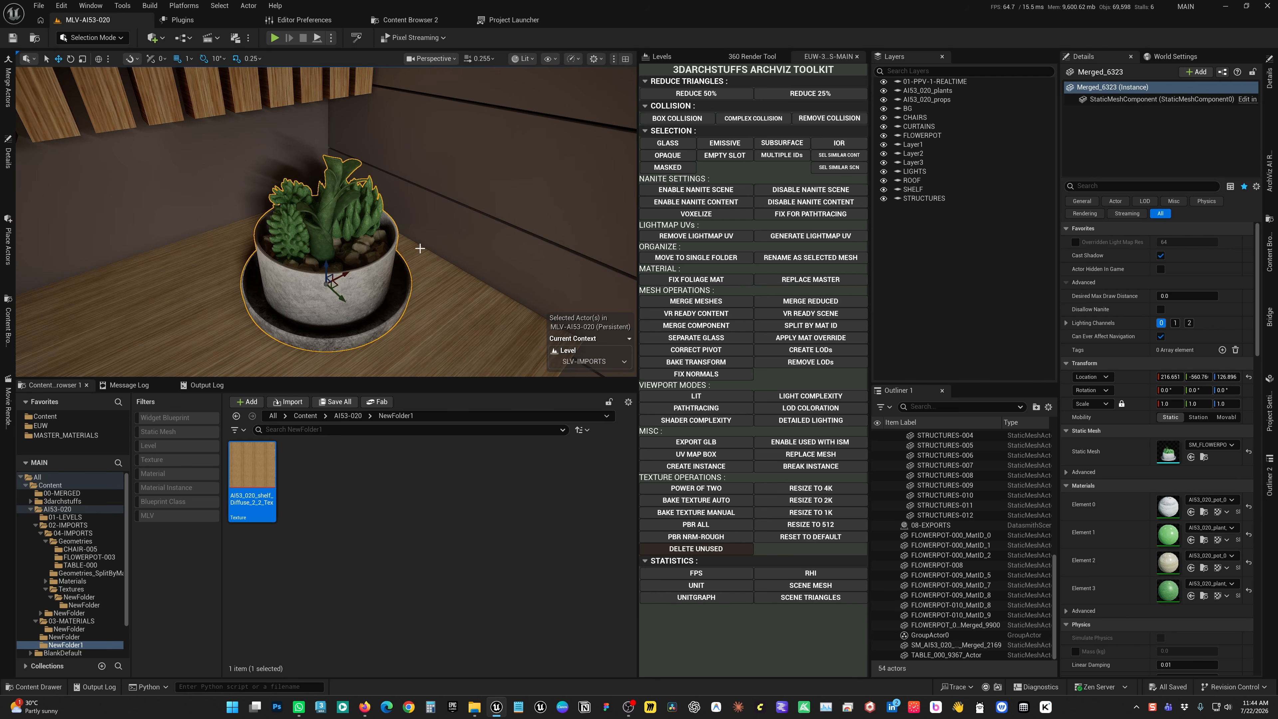
left_click_drag(417, 248, 443, 259, "alt")
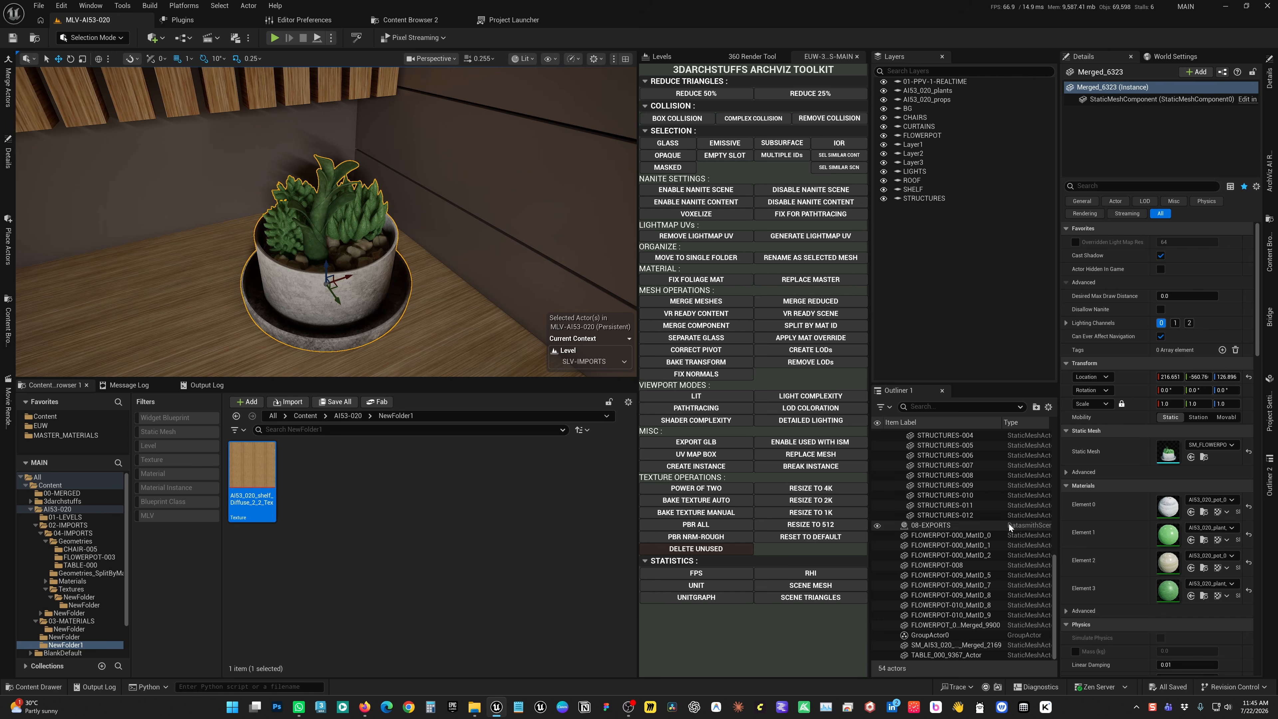
Locate the succulent pot's static mesh in its content folder, duplicate it with the suggested name, and save the copy
right_click_drag(403, 251, 404, 256)
key("ctrl+b")
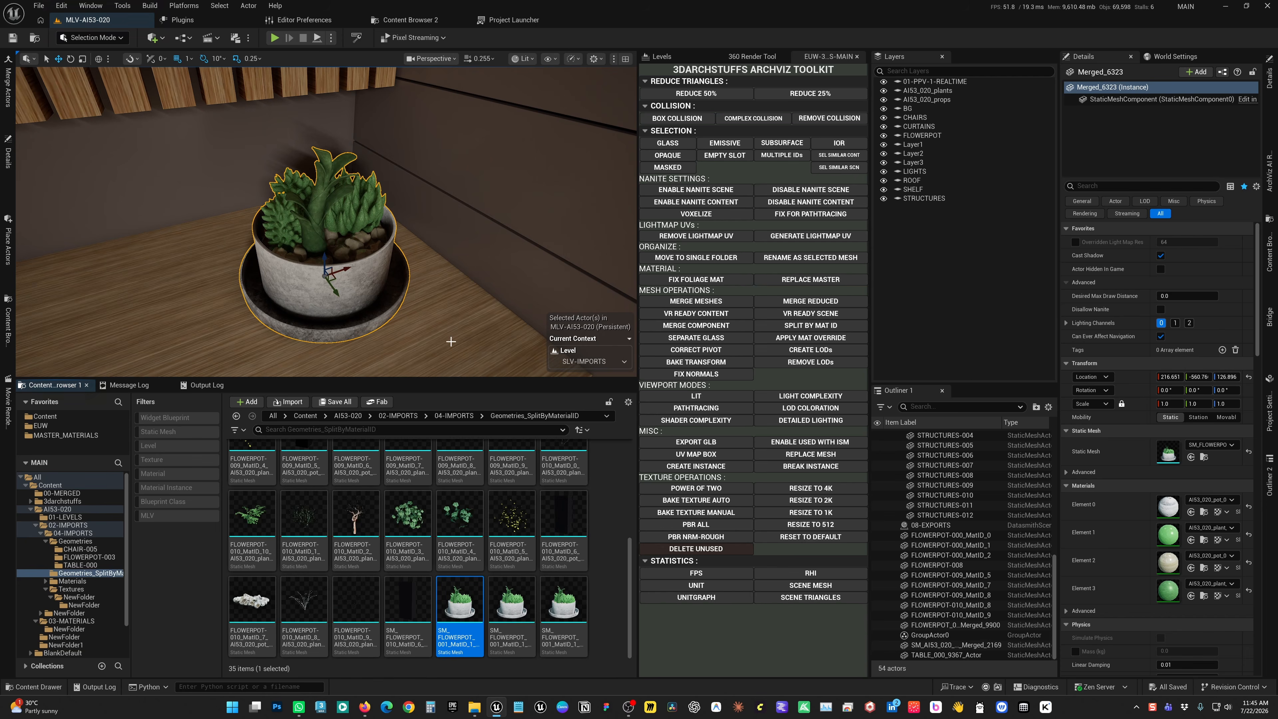
right_click(458, 612)
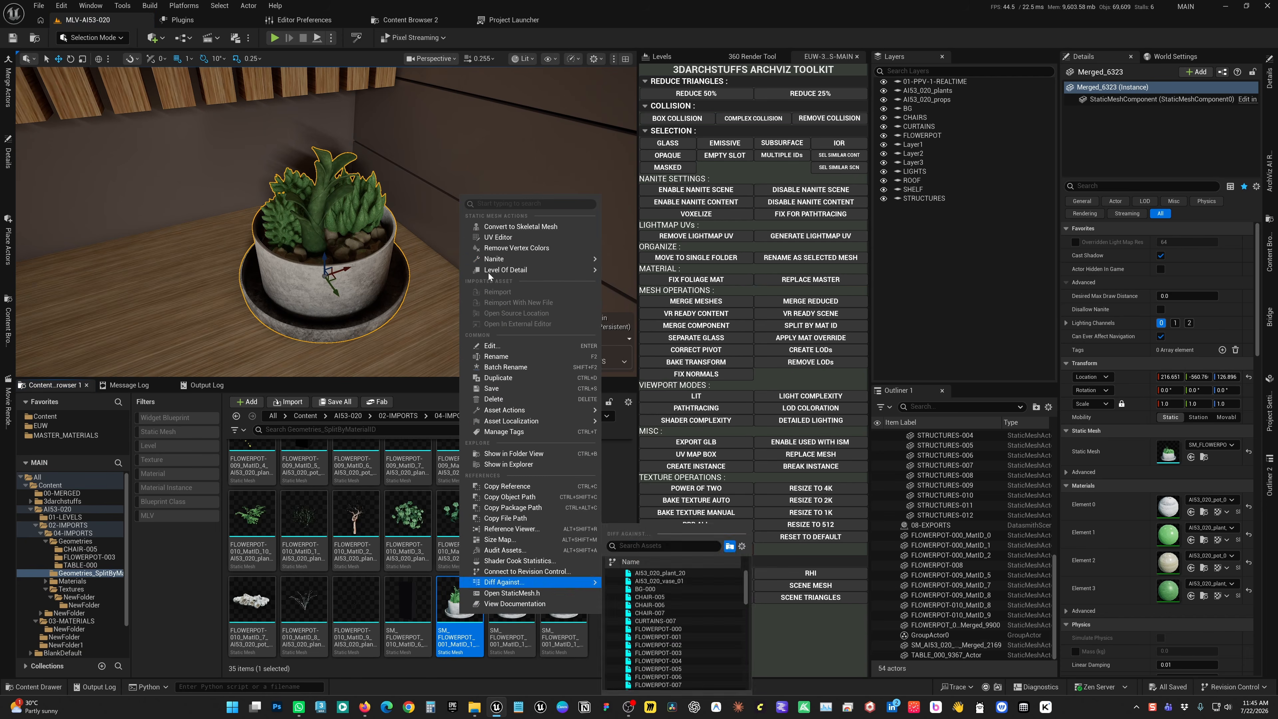
left_click(509, 375)
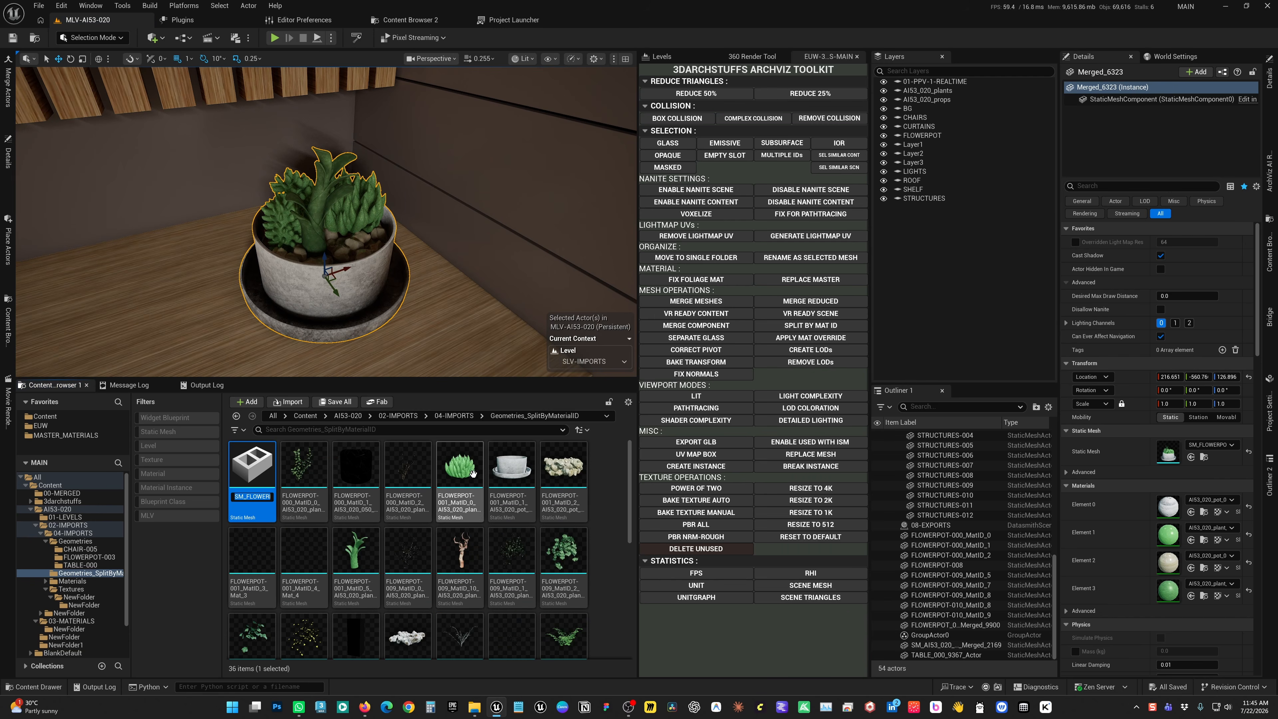
key("Return")
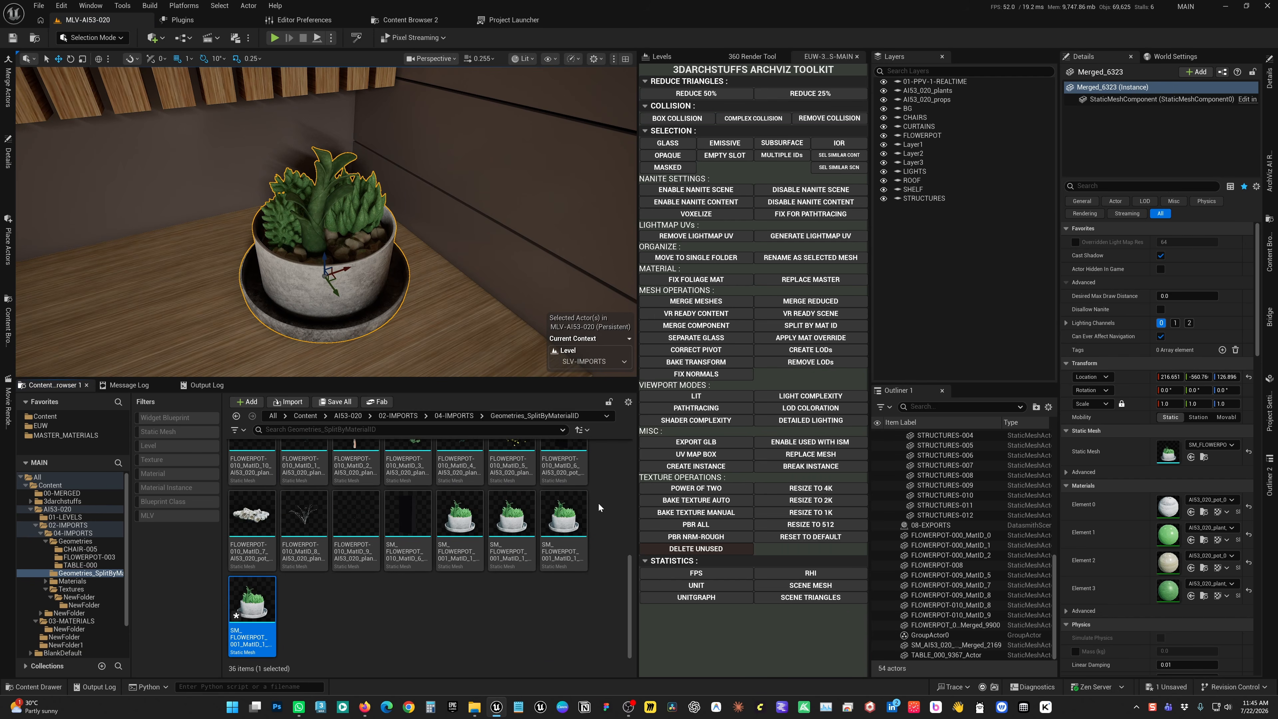
key("ctrl+s")
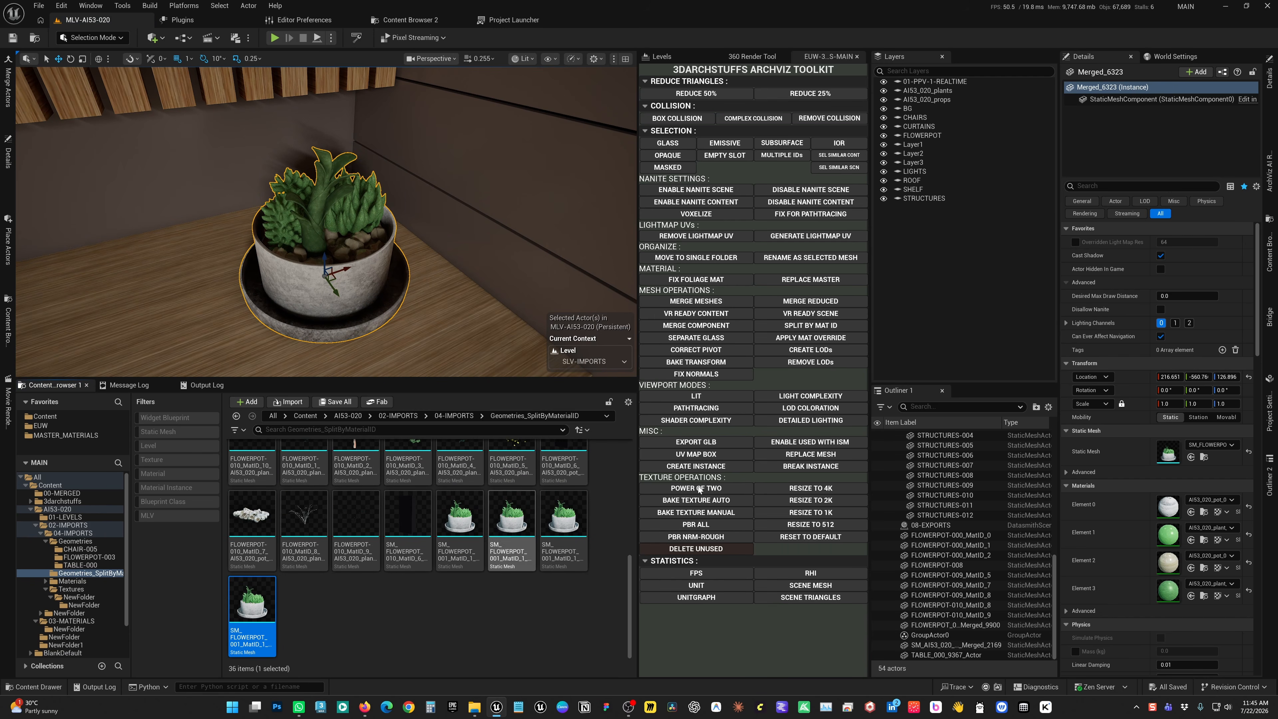
Select the succulent pot's original mesh asset, check its Nanite options, and bake its textures with the toolkit's manual settings
left_click(1203, 457)
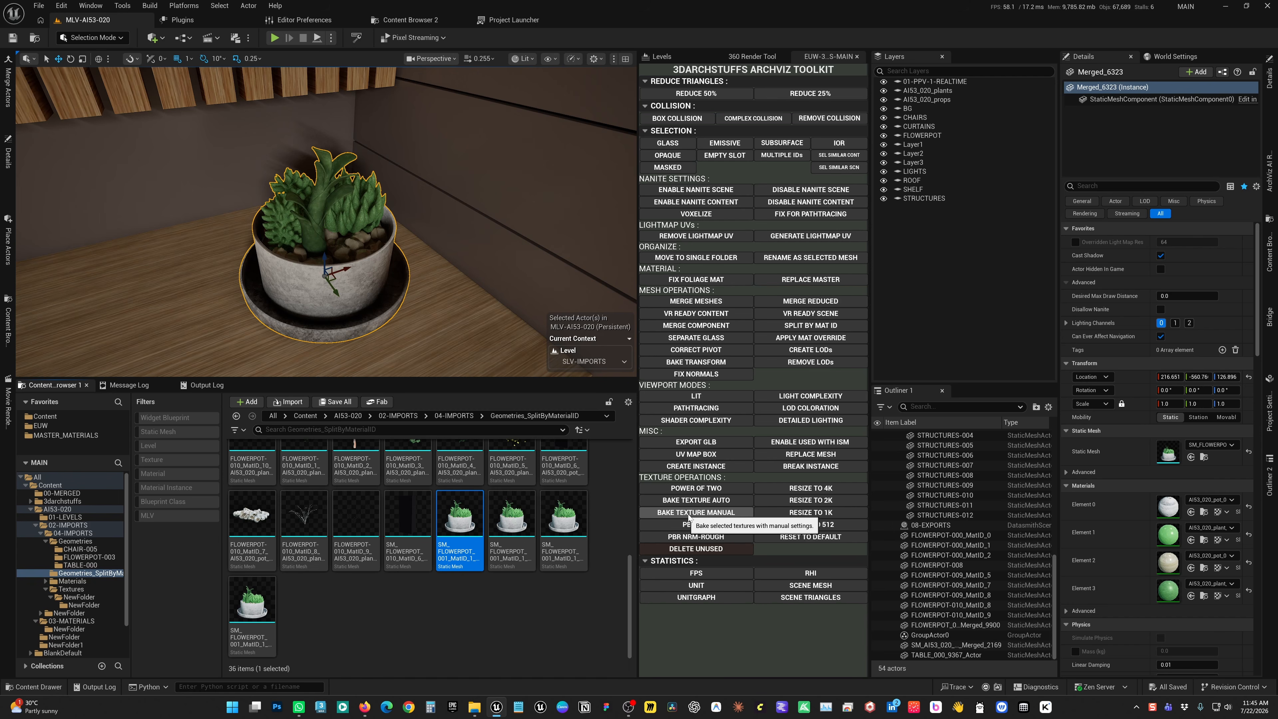
right_click(462, 523)
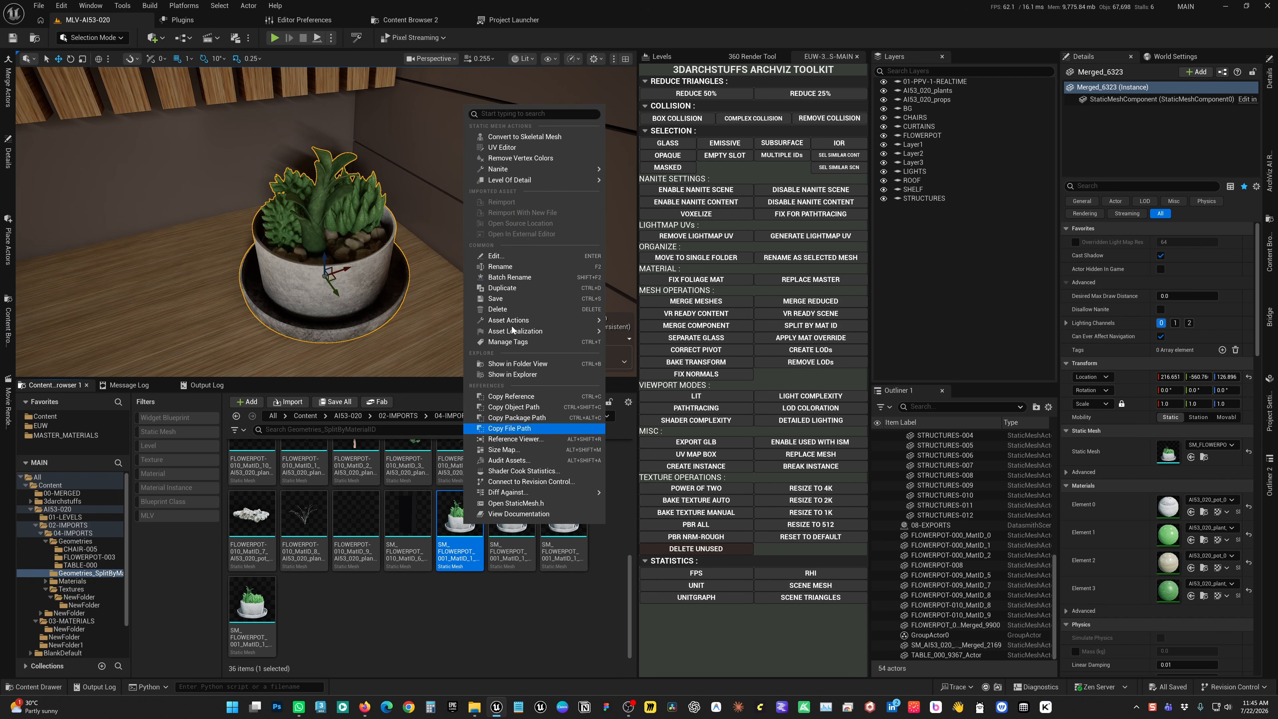
mouse_move(579, 169)
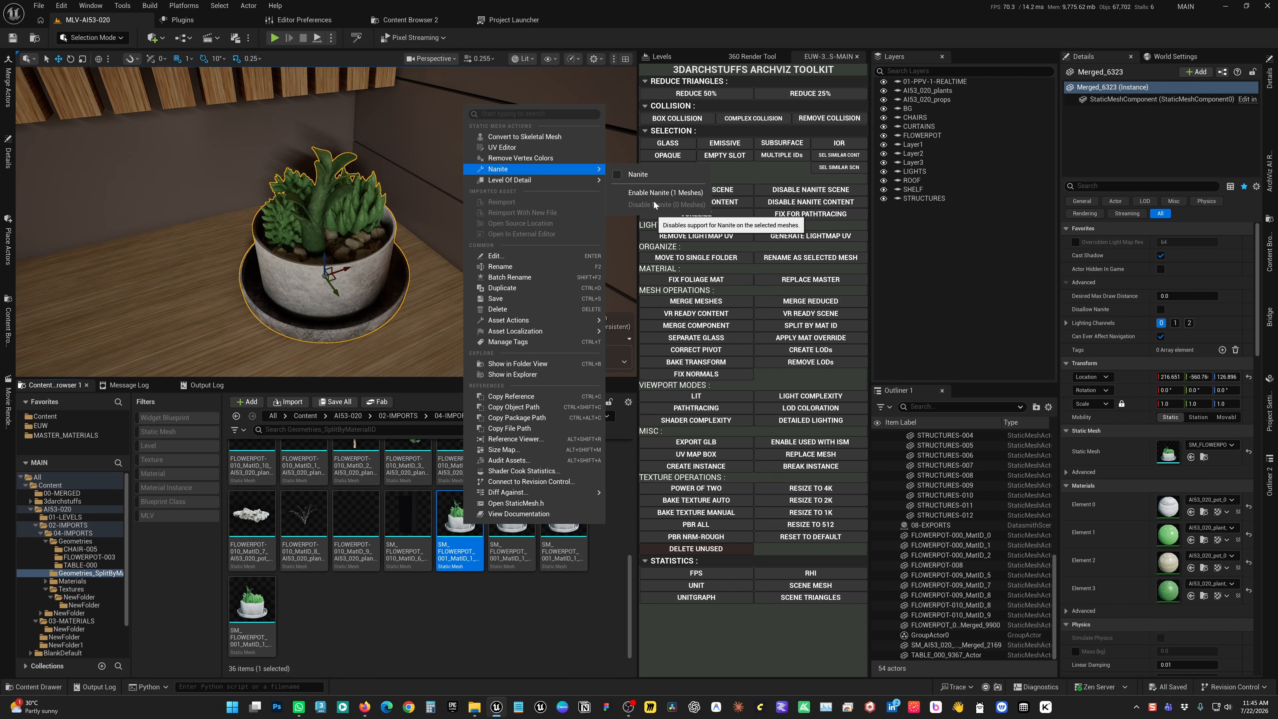
left_click(547, 605)
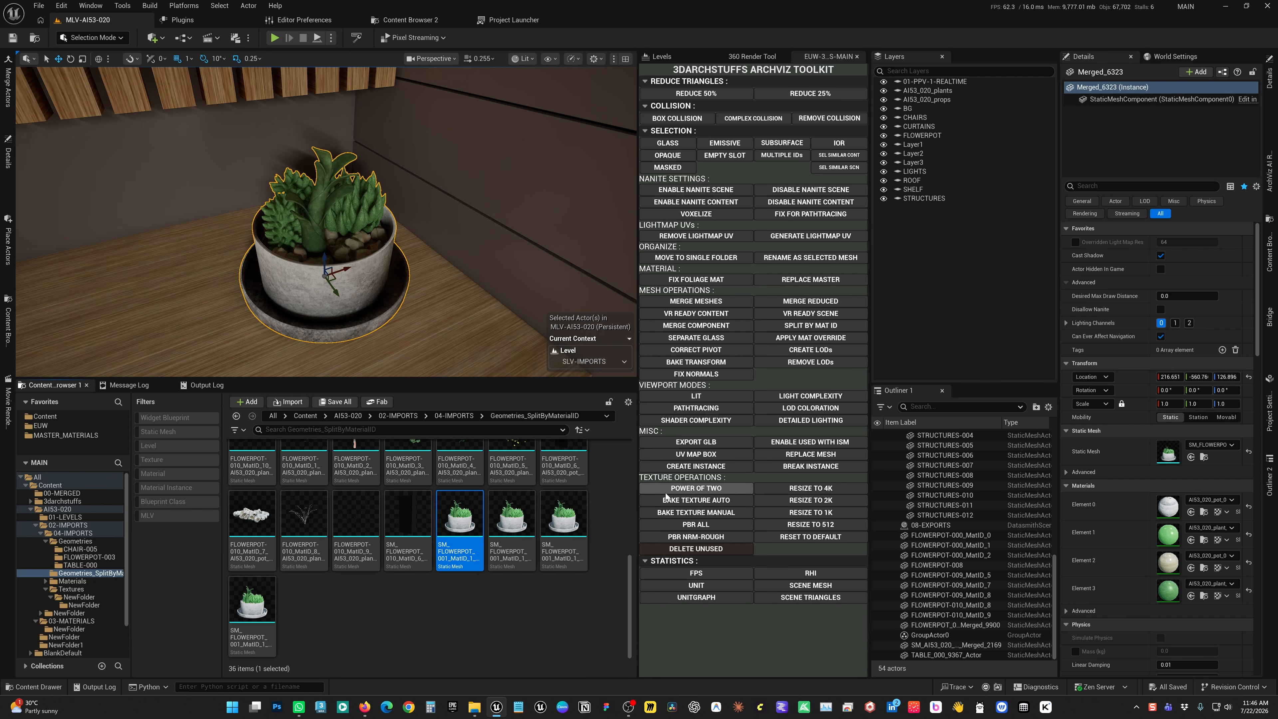
left_click(688, 513)
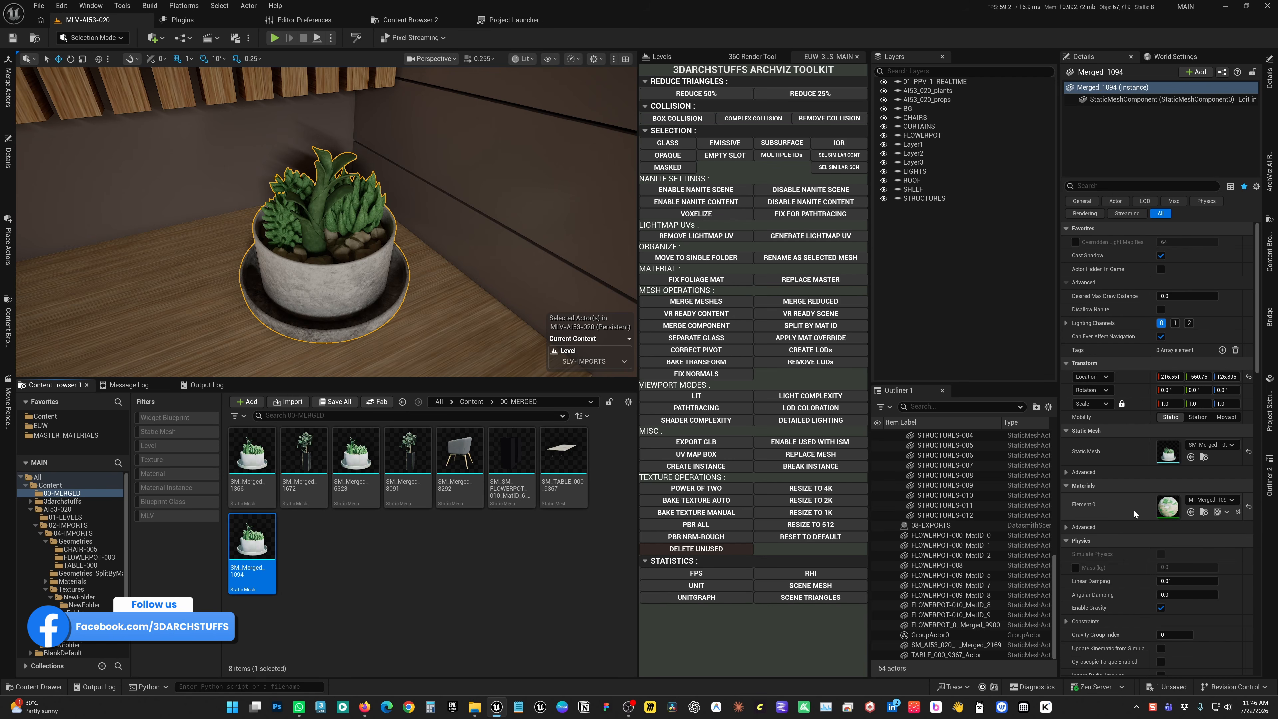
Inspect the baked pot's merged material instance and its base color texture, and compare them with the pot in the viewport
double_click(1168, 506)
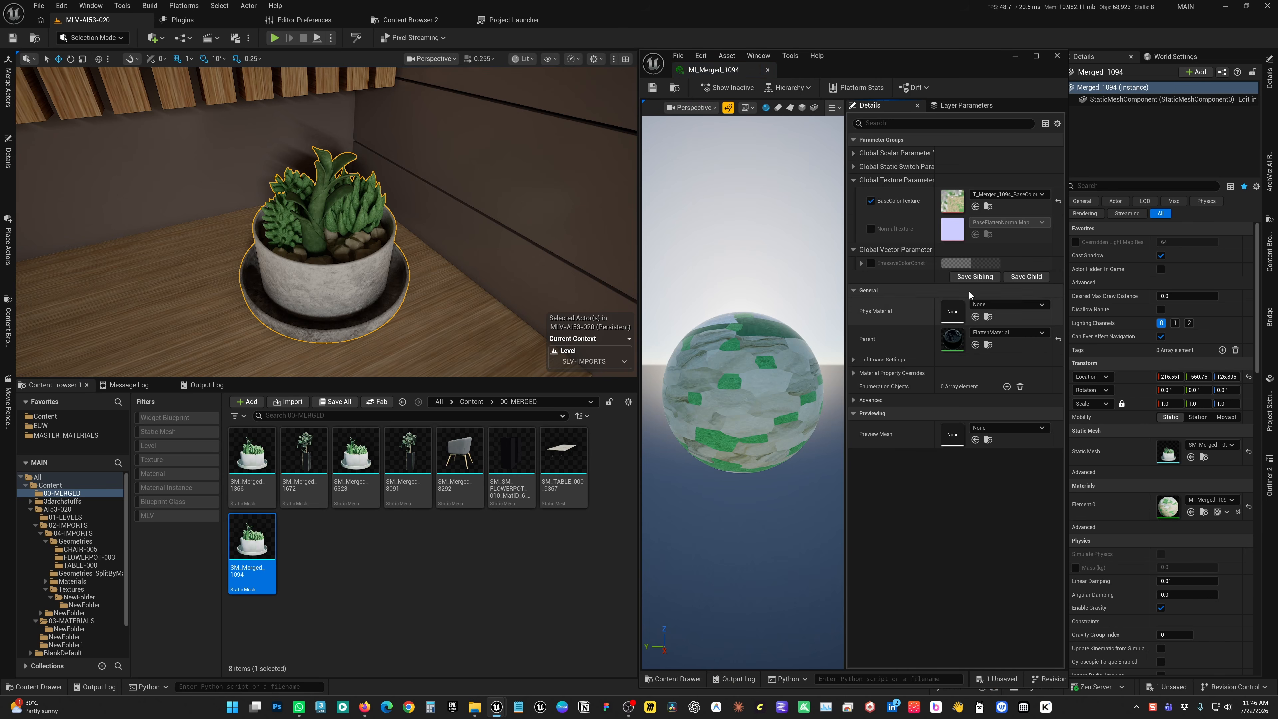
double_click(953, 201)
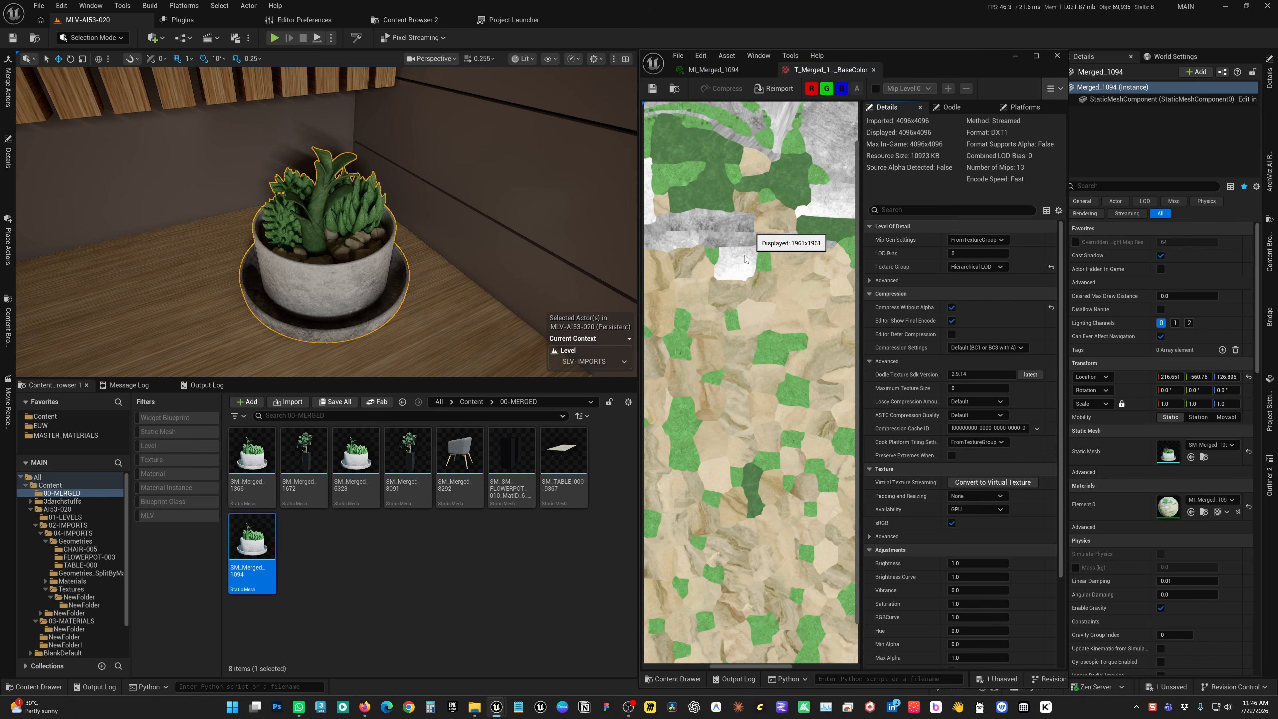
scroll(747, 367, "down", 2)
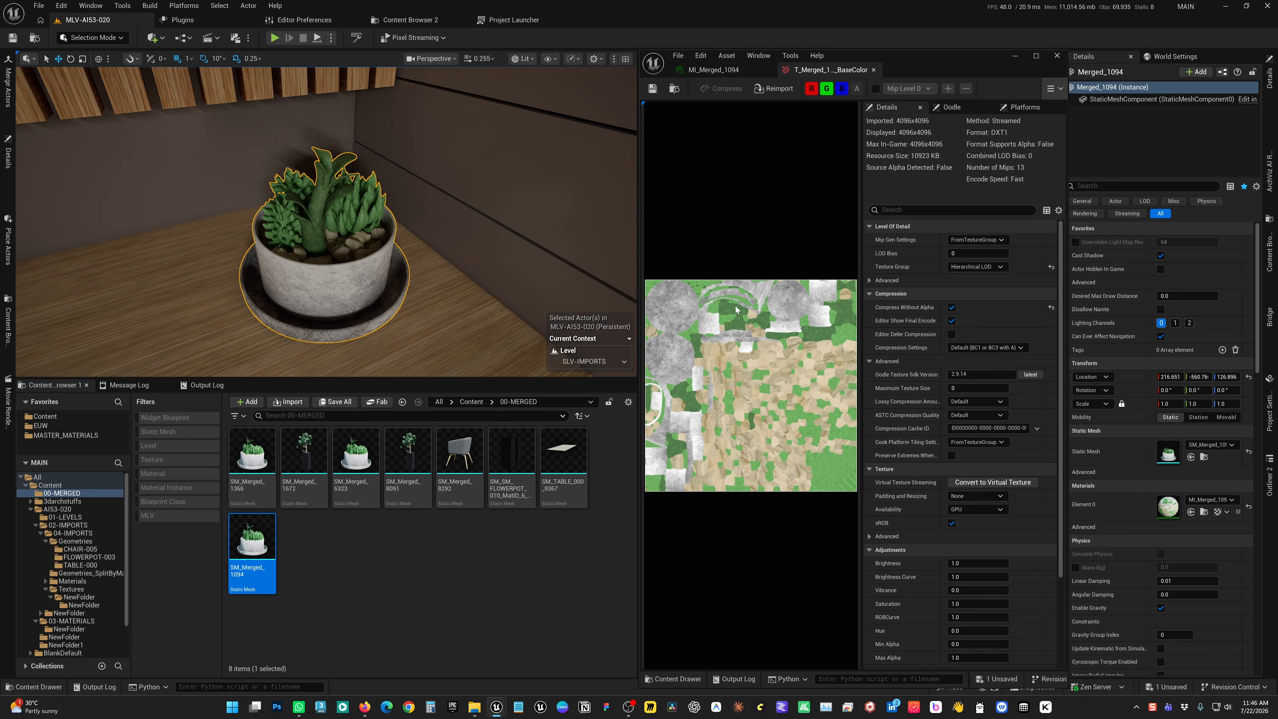
left_click(721, 70)
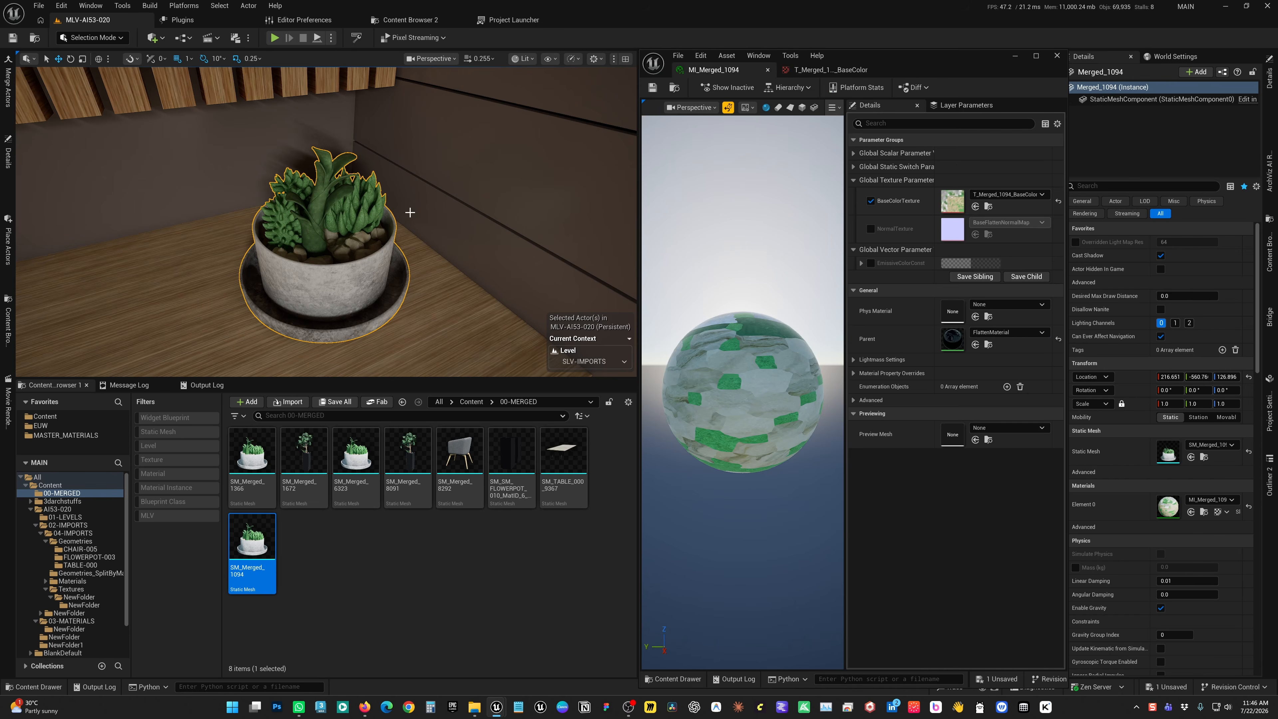
left_click_drag(395, 251, 340, 243, "alt")
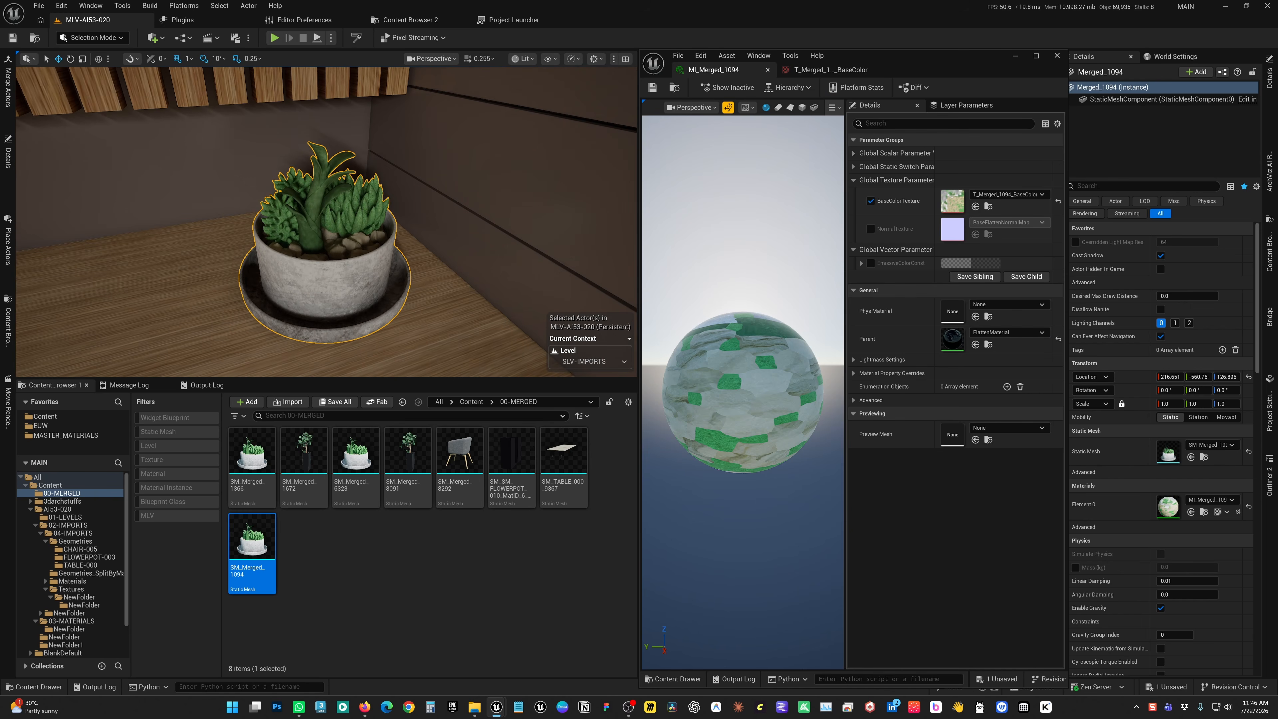
left_click(1056, 56)
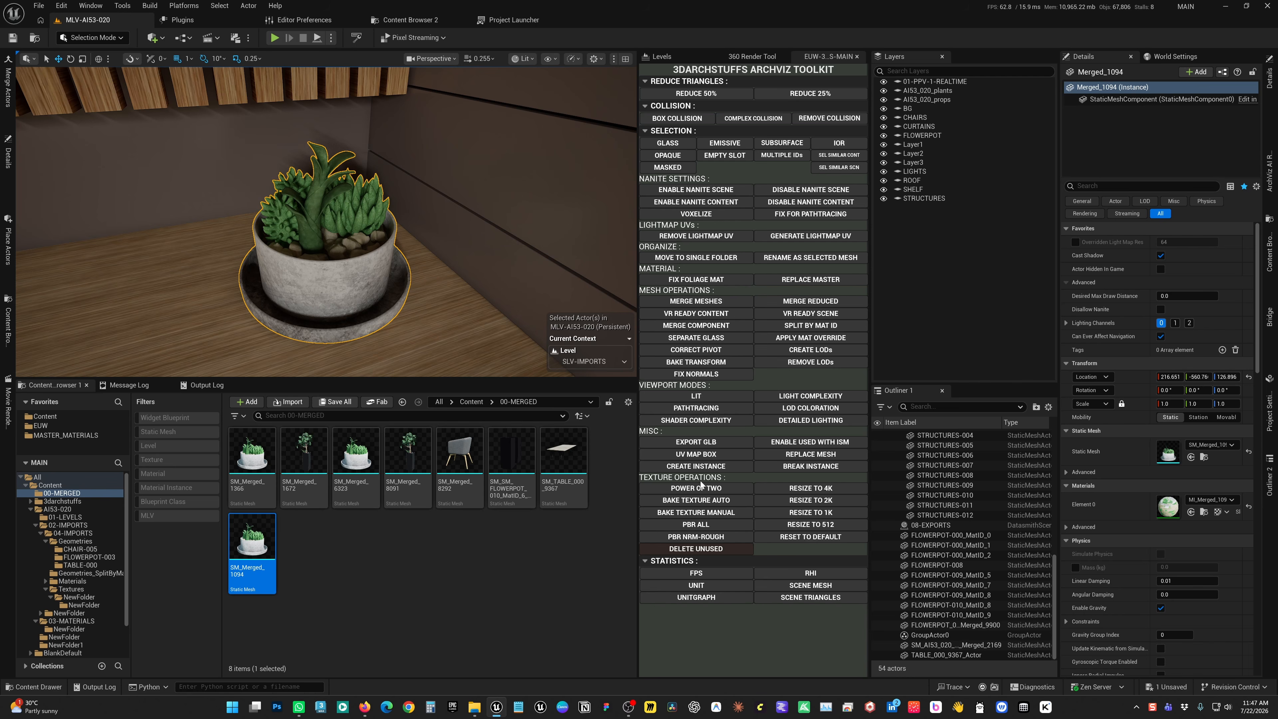
left_click_drag(432, 303, 426, 311, "alt")
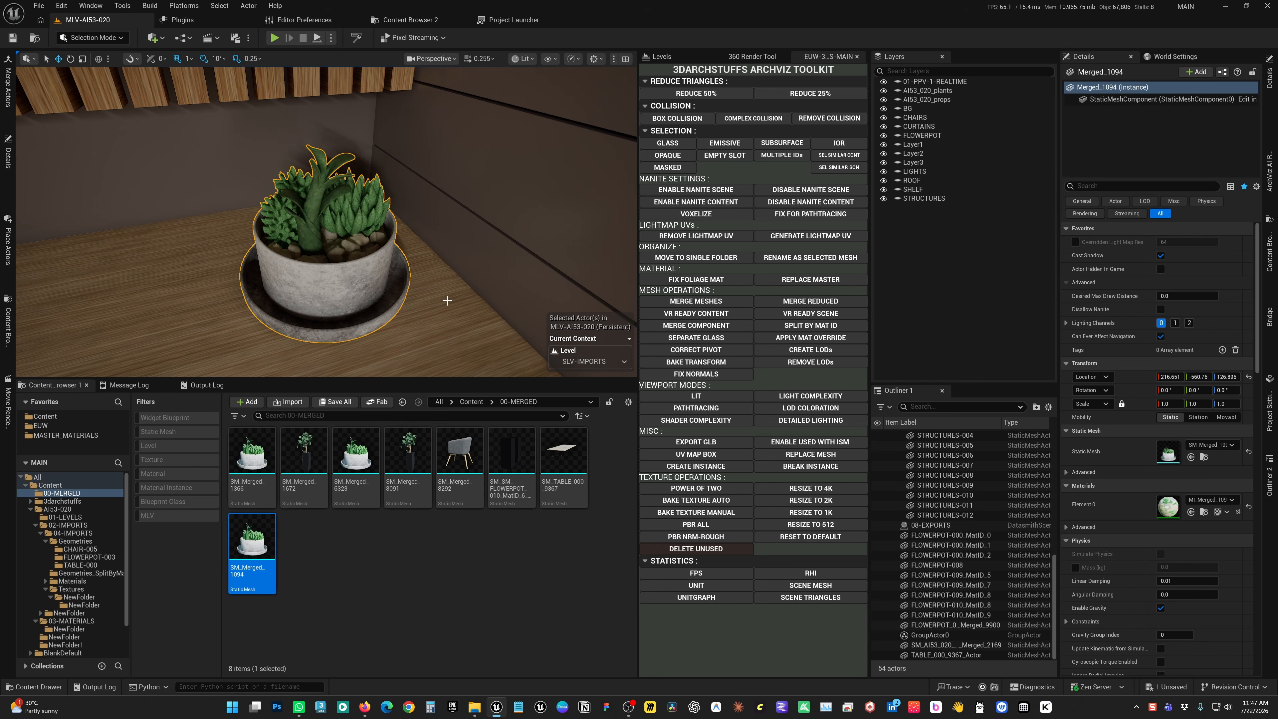
left_click_drag(456, 320, 456, 316, "alt")
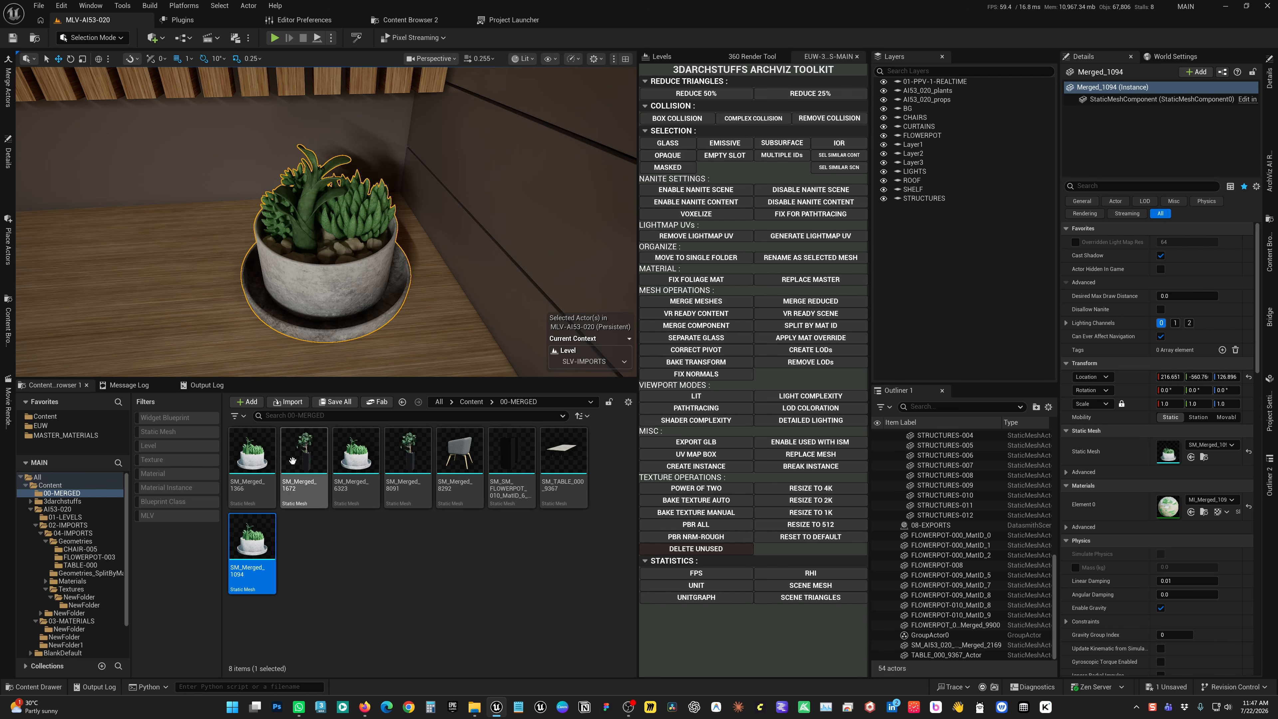
Return to the Geometries_SplitByMaterialID folder and place the original succulent pot mesh on the shelf beside the baked pot
key("alt+Left")
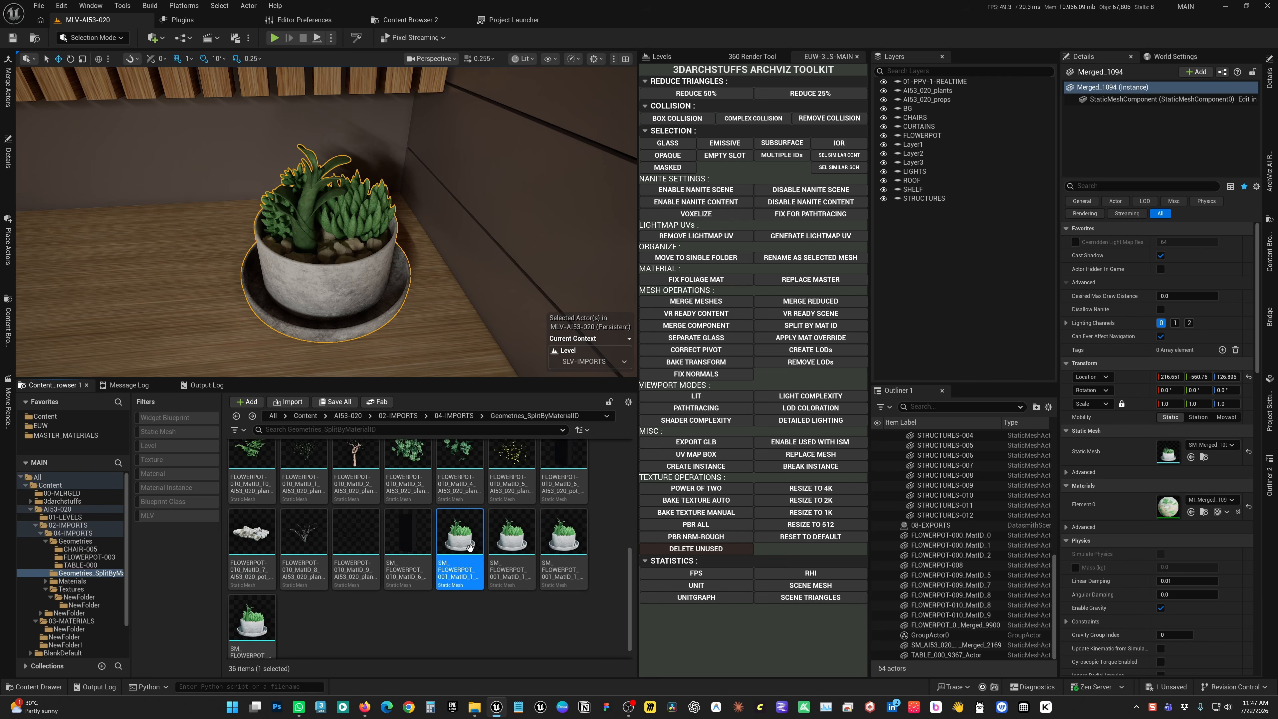
right_click_drag(450, 324, 450, 324)
key("s")
key("a")
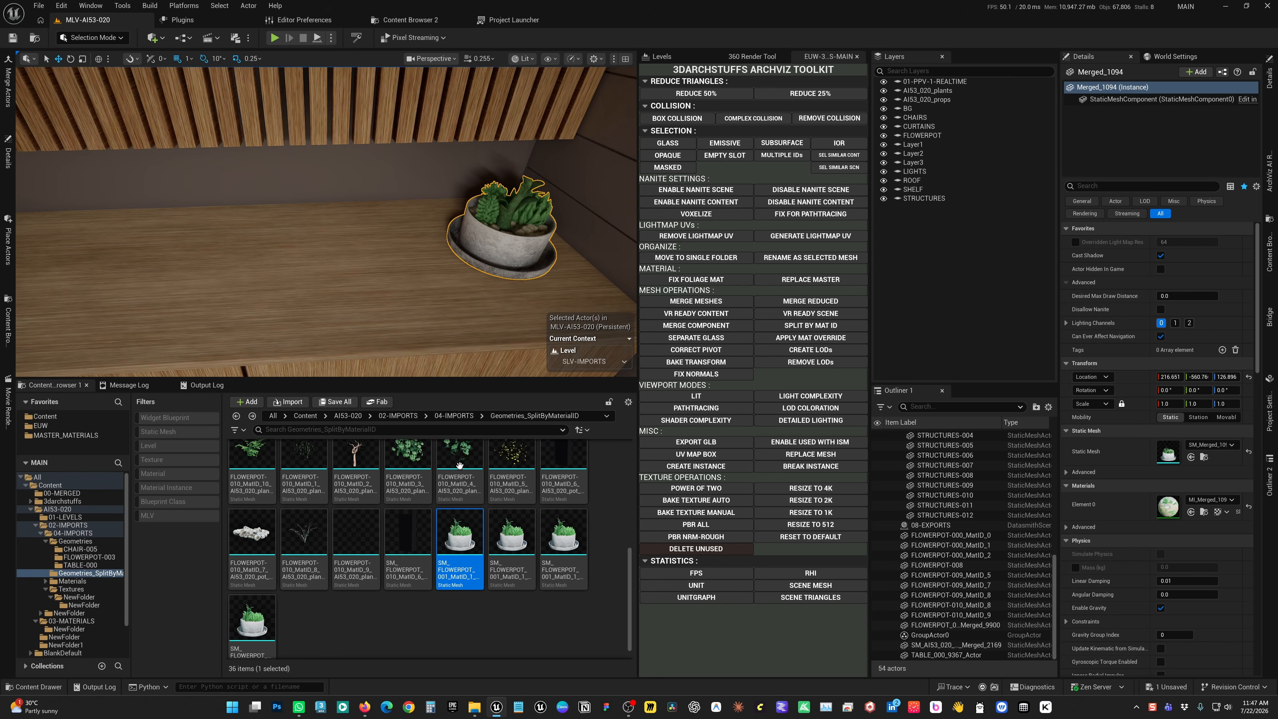
left_click_drag(459, 539, 379, 264)
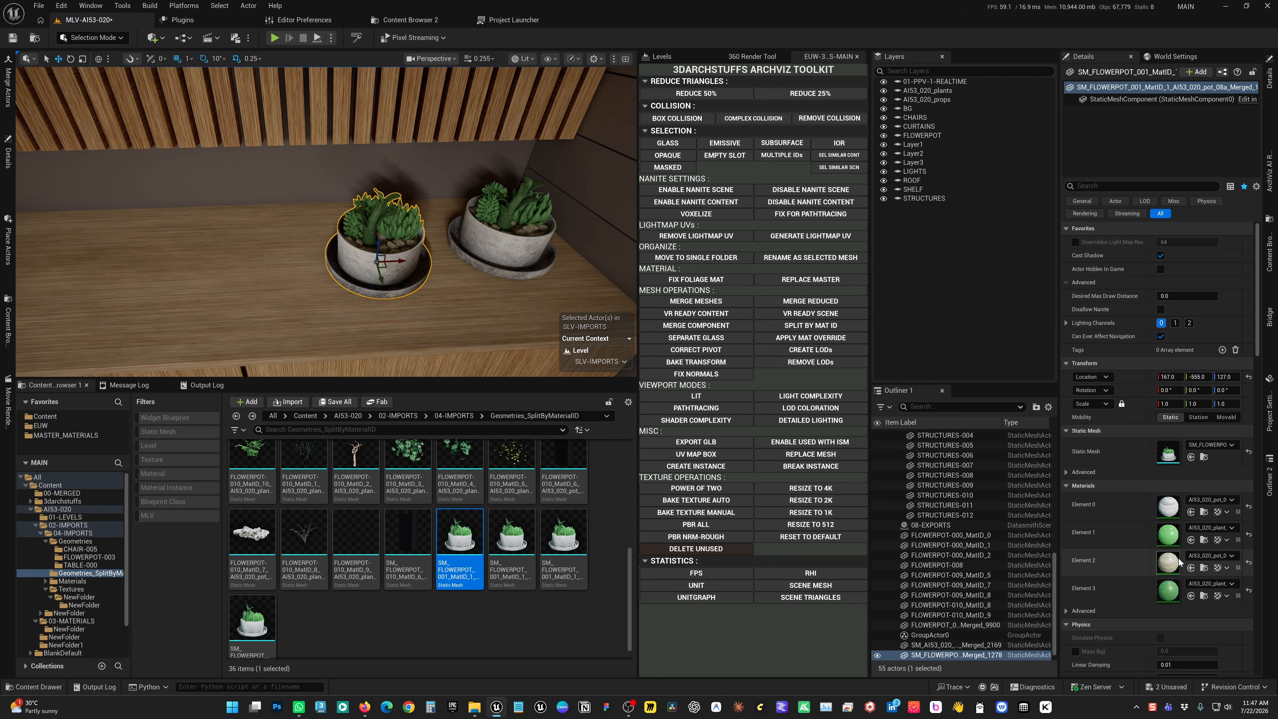
Bake the newly placed pot's textures with the toolkit's automatic settings and frame both pots up close
left_click(718, 505)
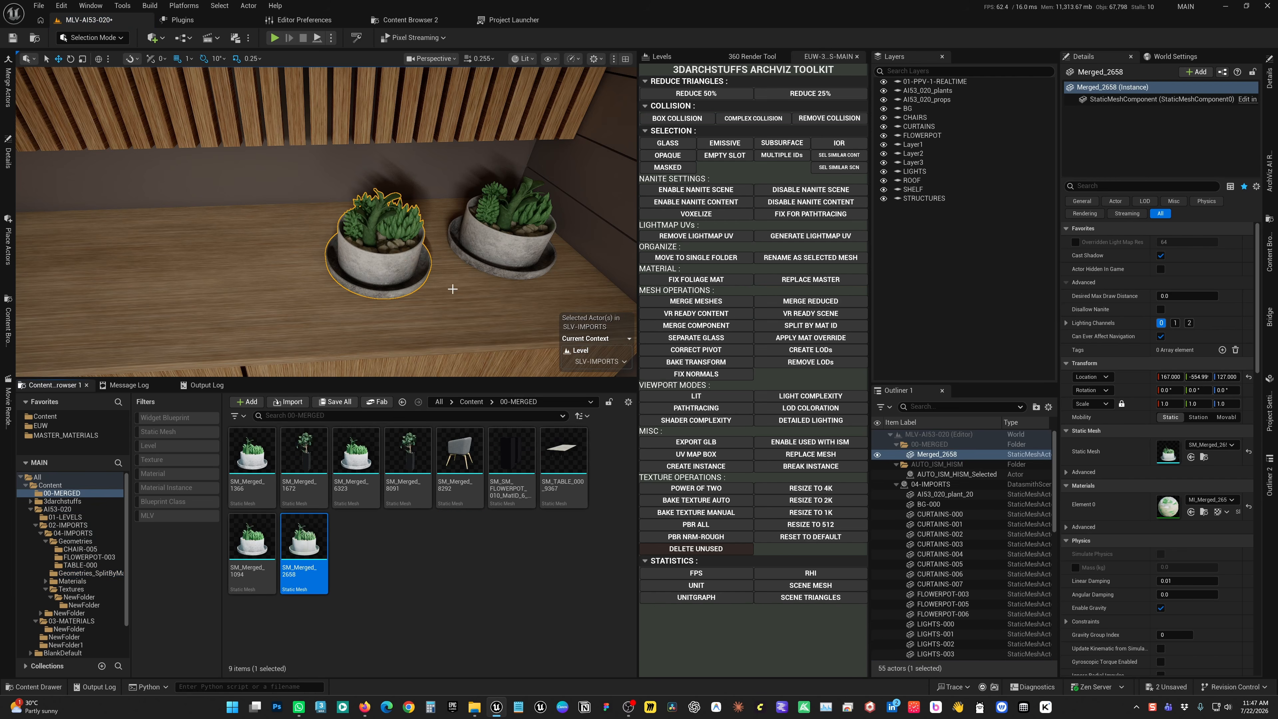
left_click_drag(452, 286, 467, 311, "alt")
scroll(454, 288, "up", 4)
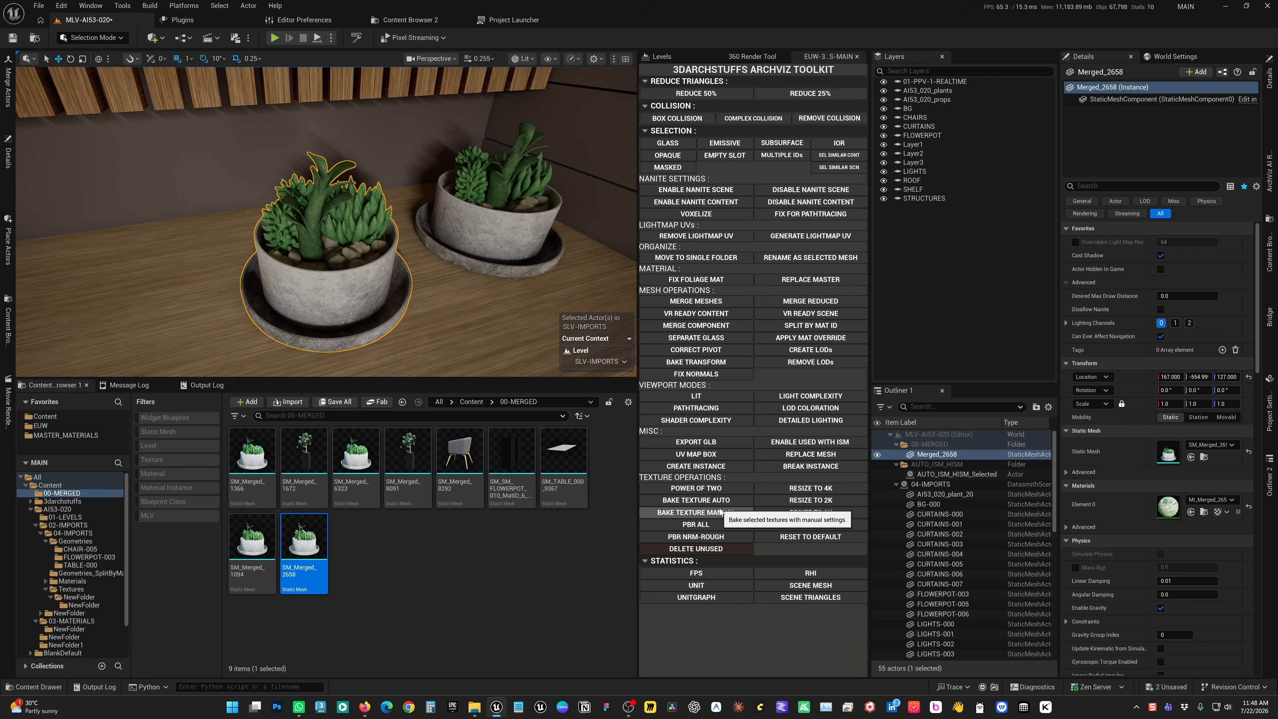
left_click(721, 512)
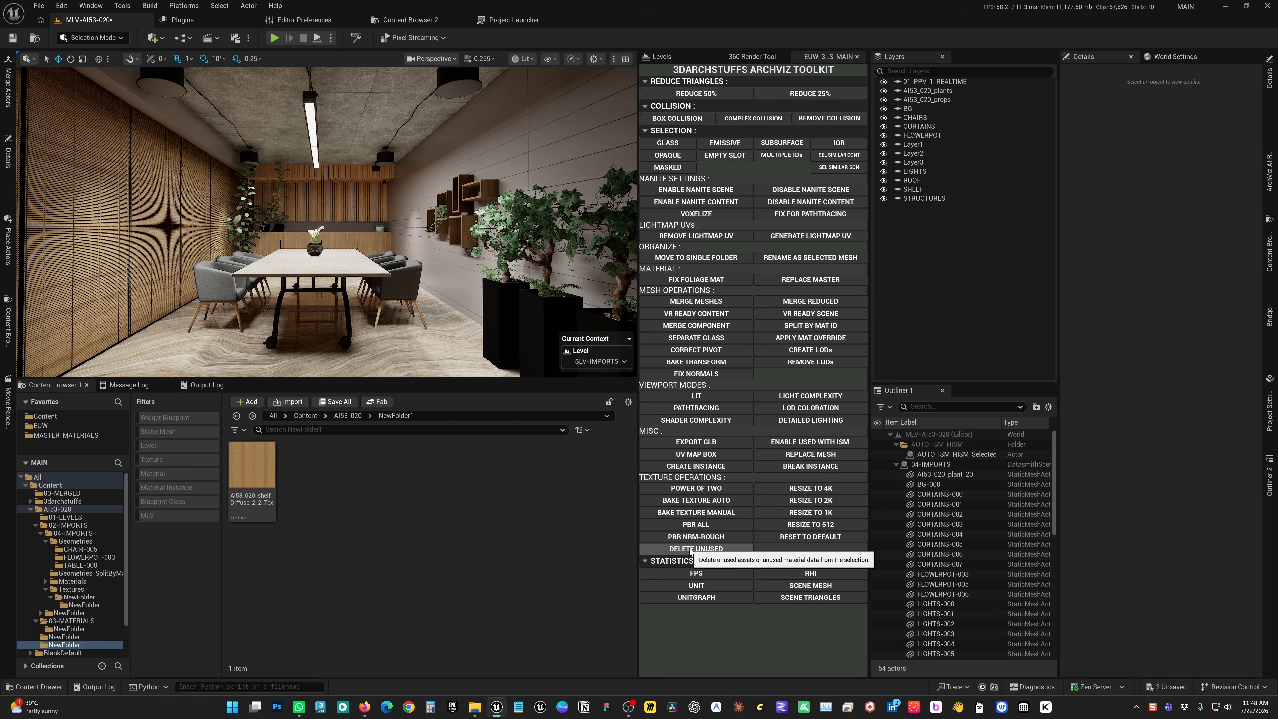
Generate a full PBR map set from the shelf diffuse texture in NewFolder1 and look over the resulting maps
left_click(251, 459)
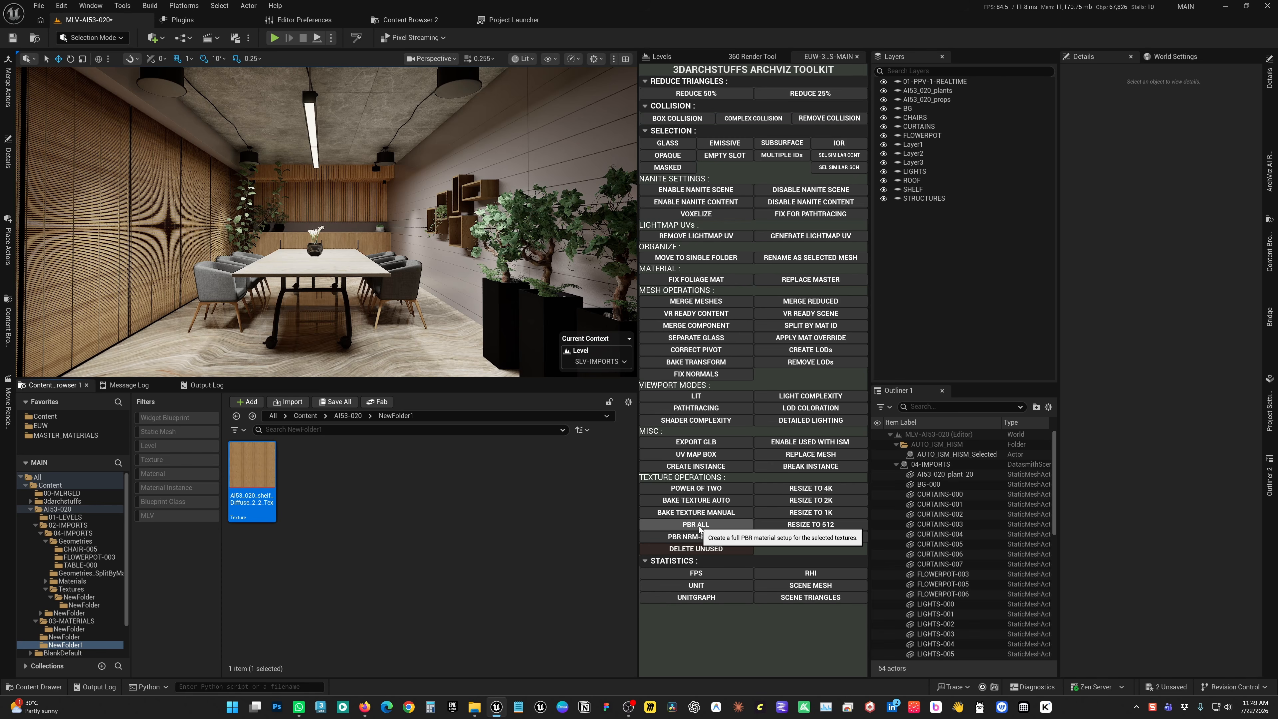
left_click(347, 509)
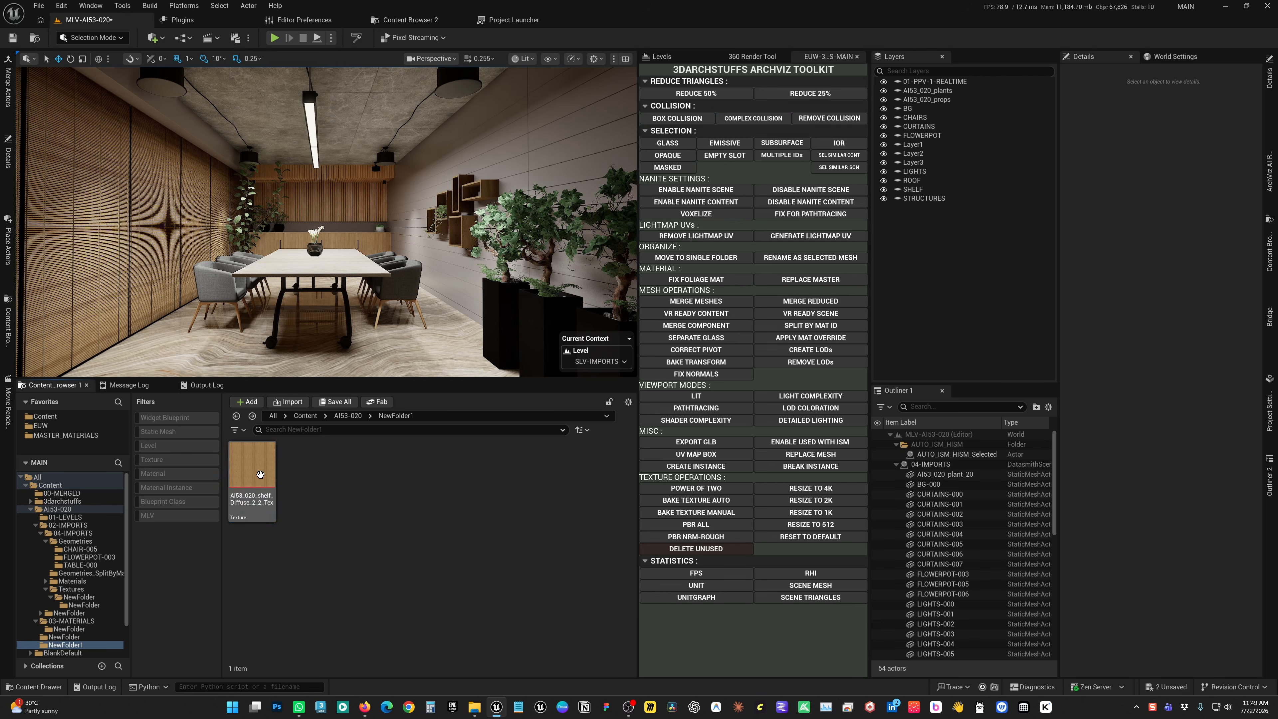
left_click(257, 461)
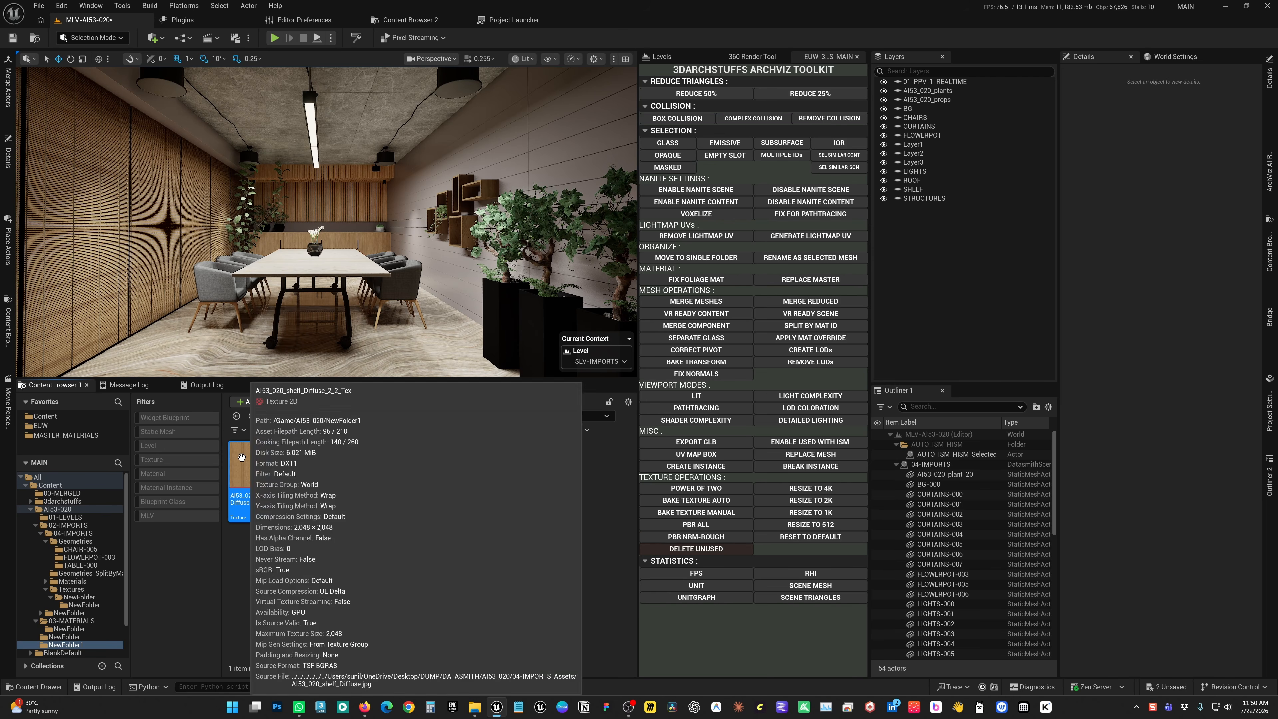
left_click(680, 527)
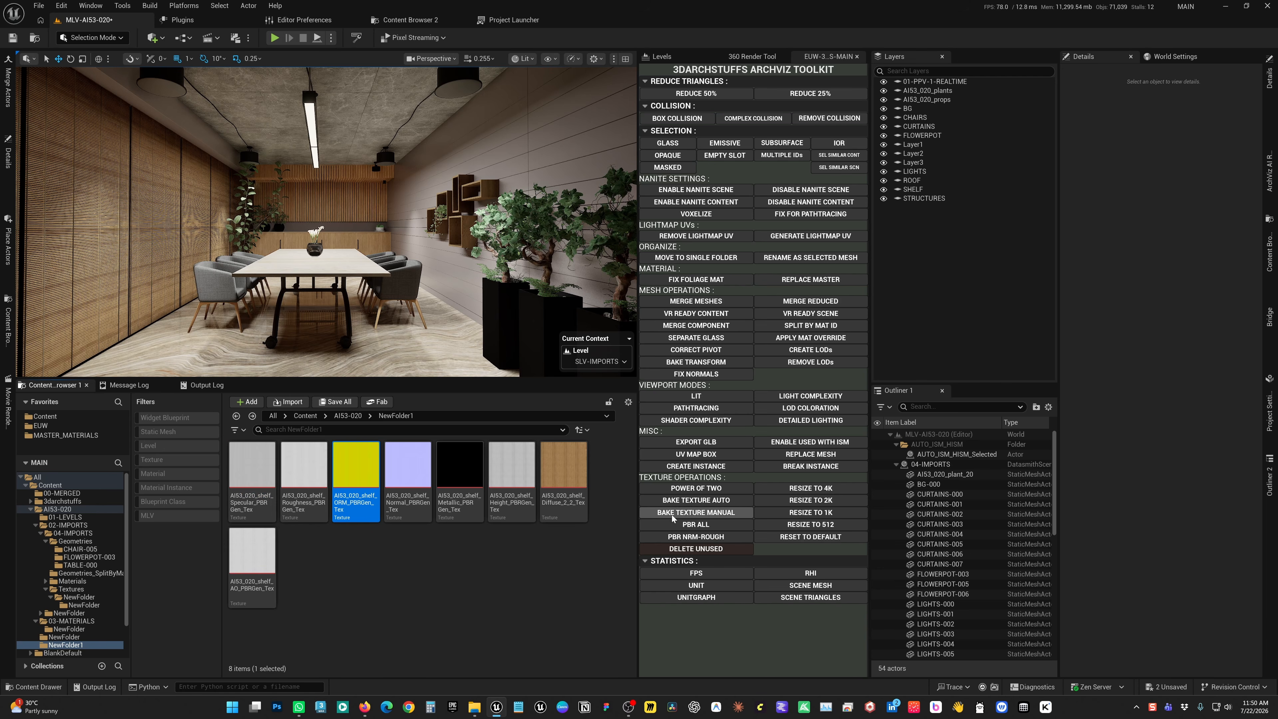
left_click(584, 478)
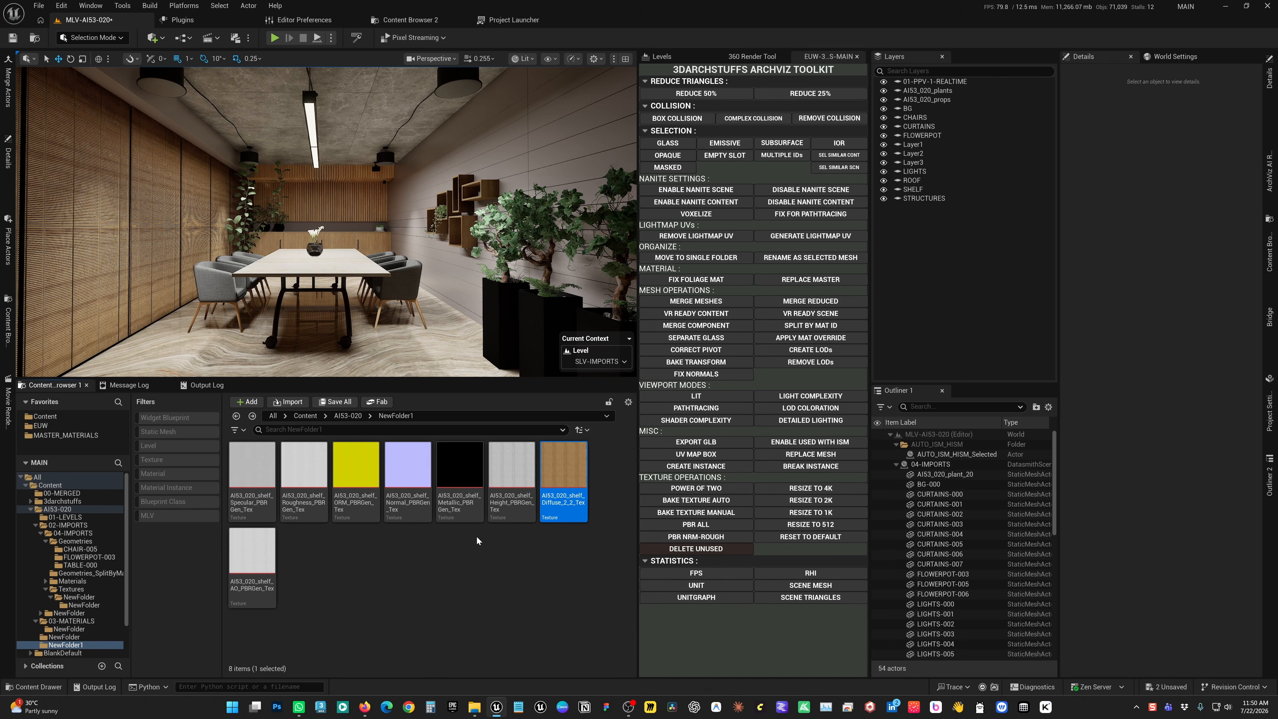
mouse_move(550, 482)
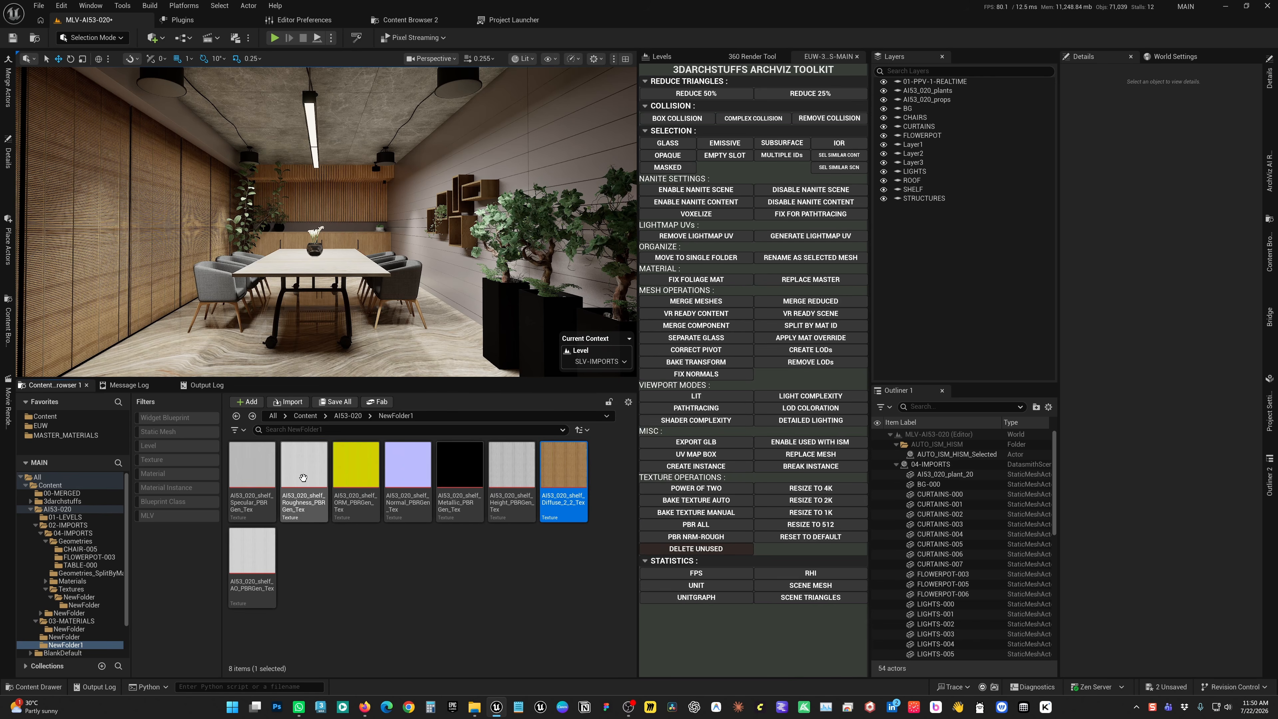
mouse_move(252, 561)
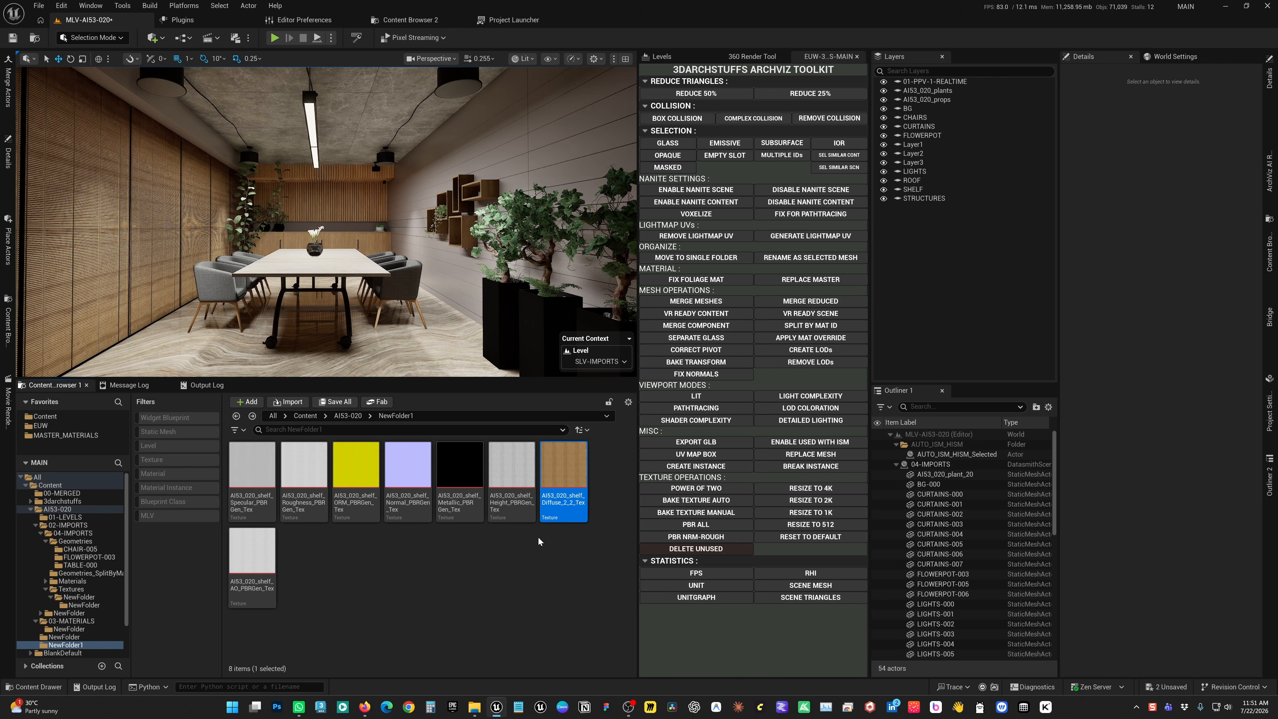
Create a subfolder named NewFolder, move the shelf diffuse texture into it, and save all changes
right_click(525, 578)
left_click(550, 225)
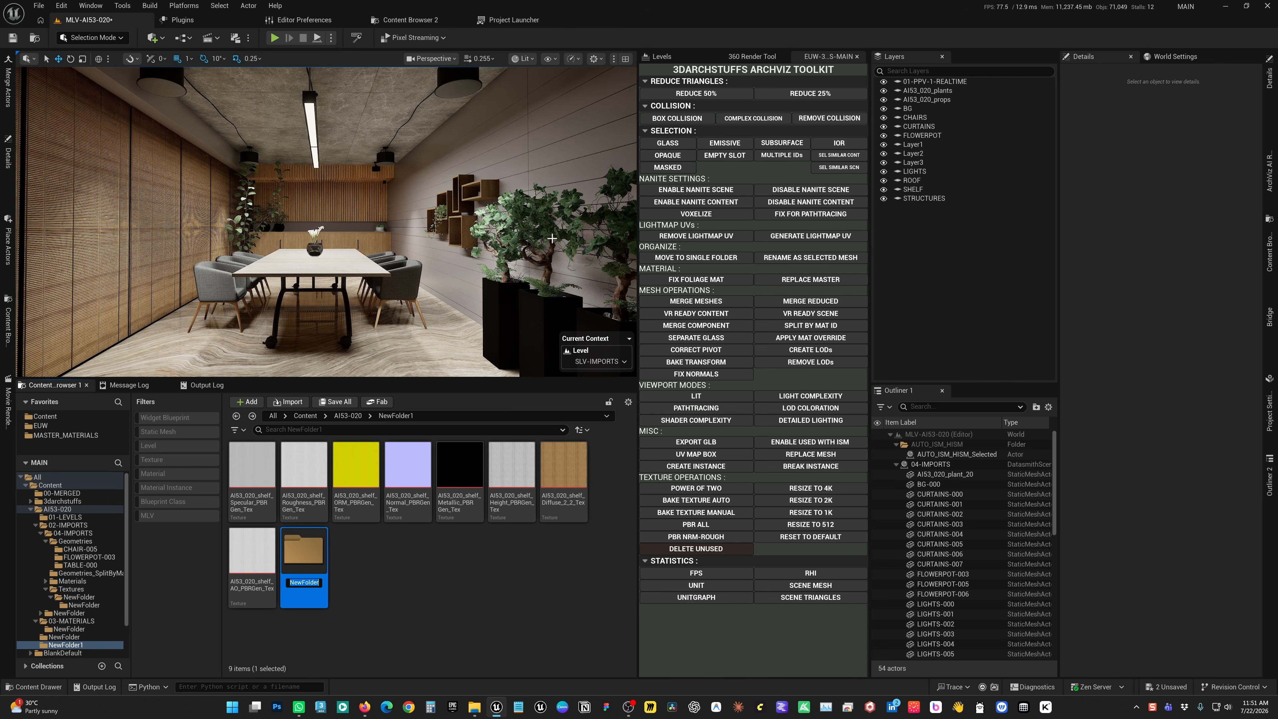
left_click(564, 478)
left_click_drag(564, 478, 307, 574)
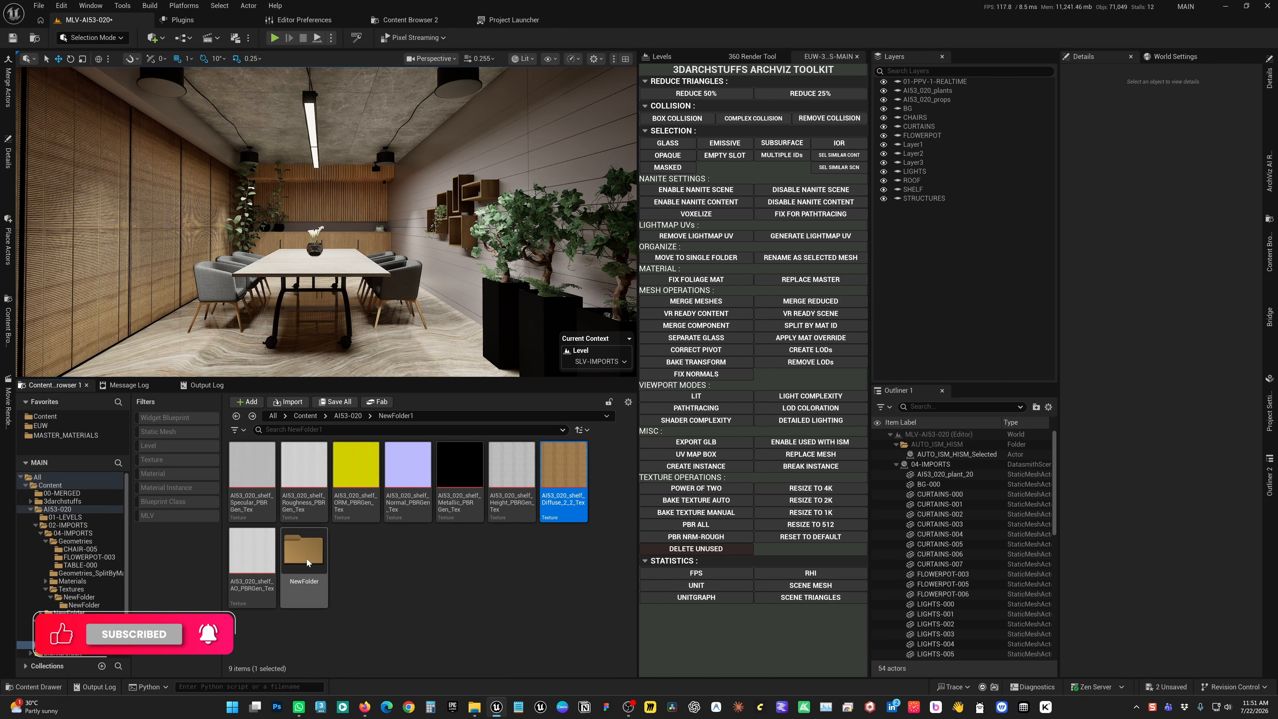
left_click(355, 594)
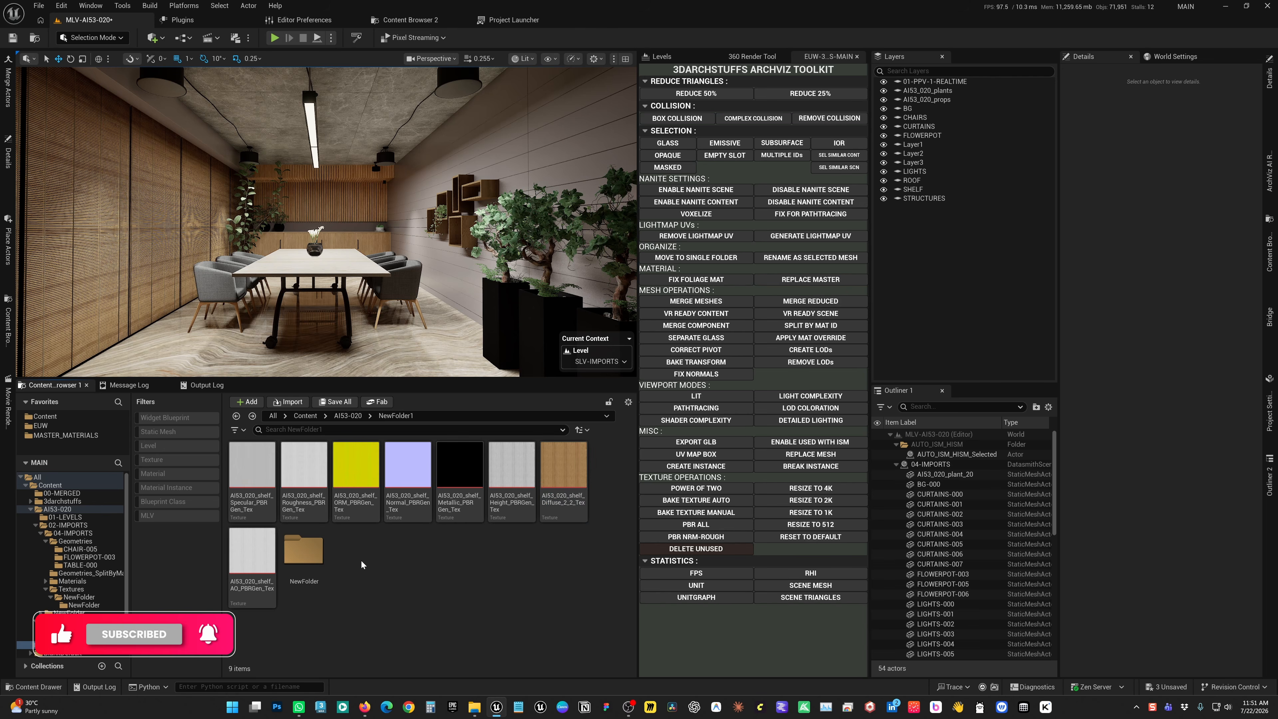
double_click(304, 551)
key("ctrl+shift+s")
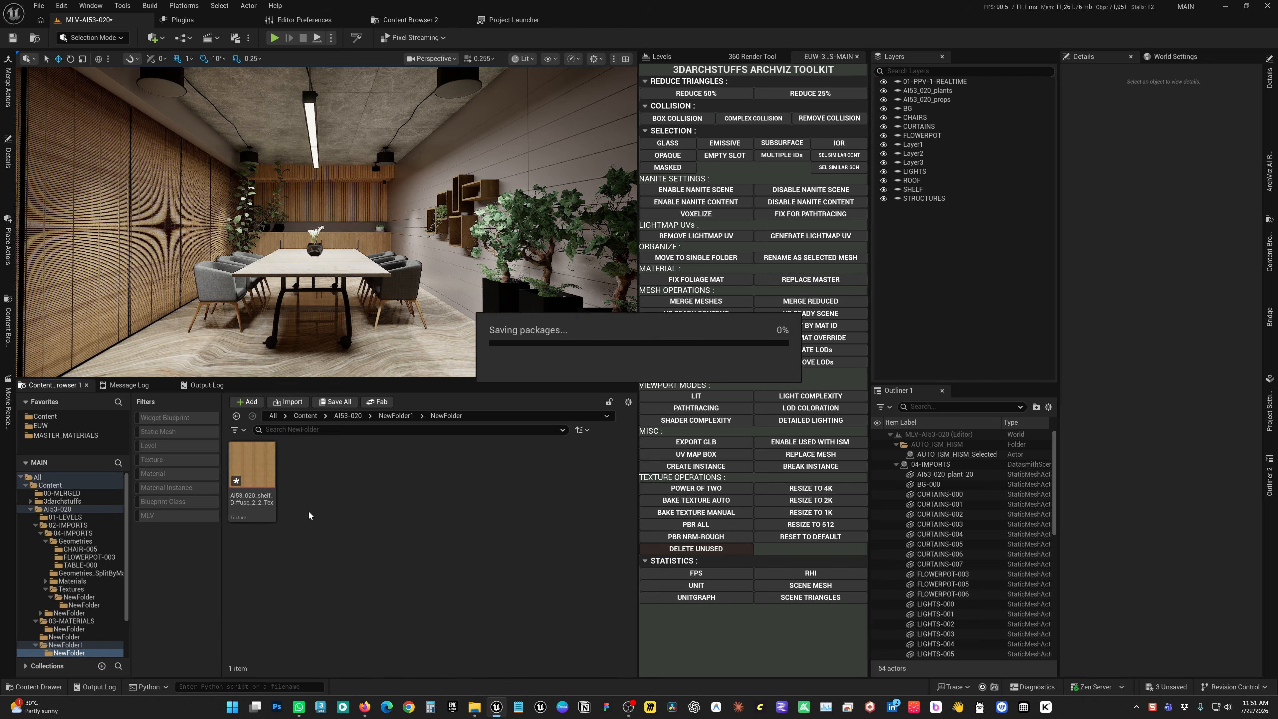
Select the moved shelf diffuse texture and the conference table, and frame the tabletop up close
left_click(262, 466)
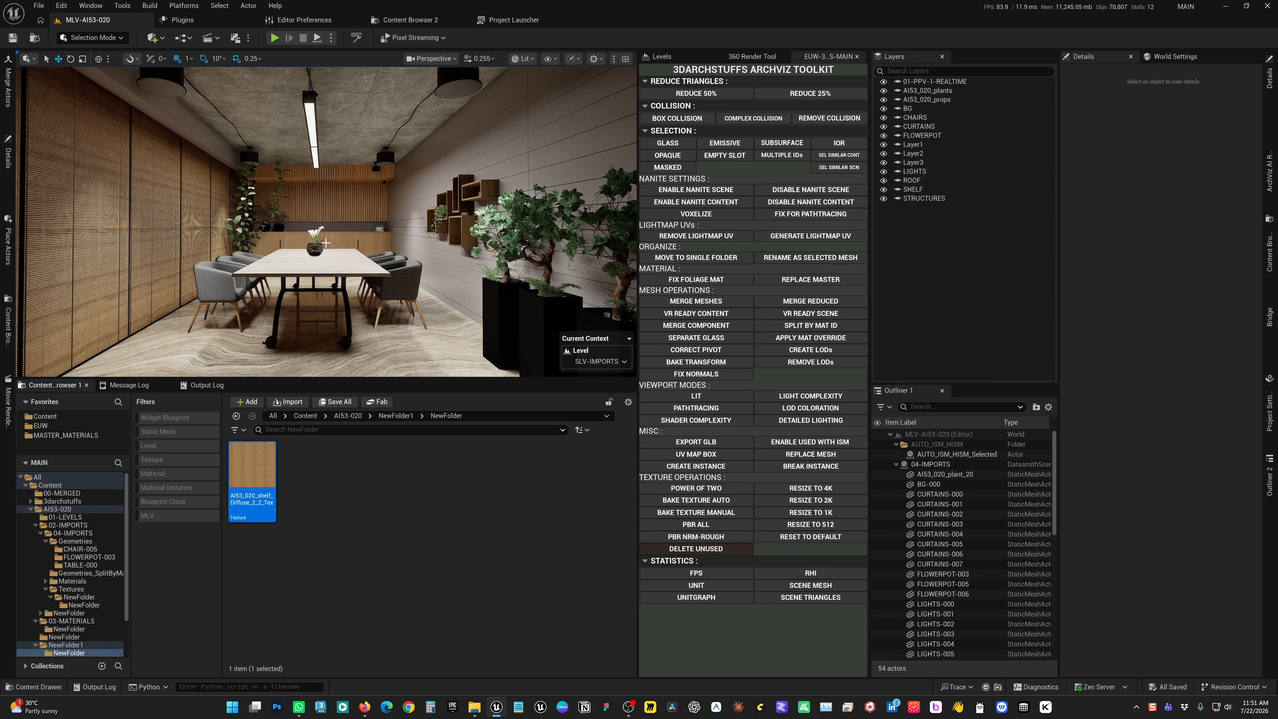
left_click(318, 267)
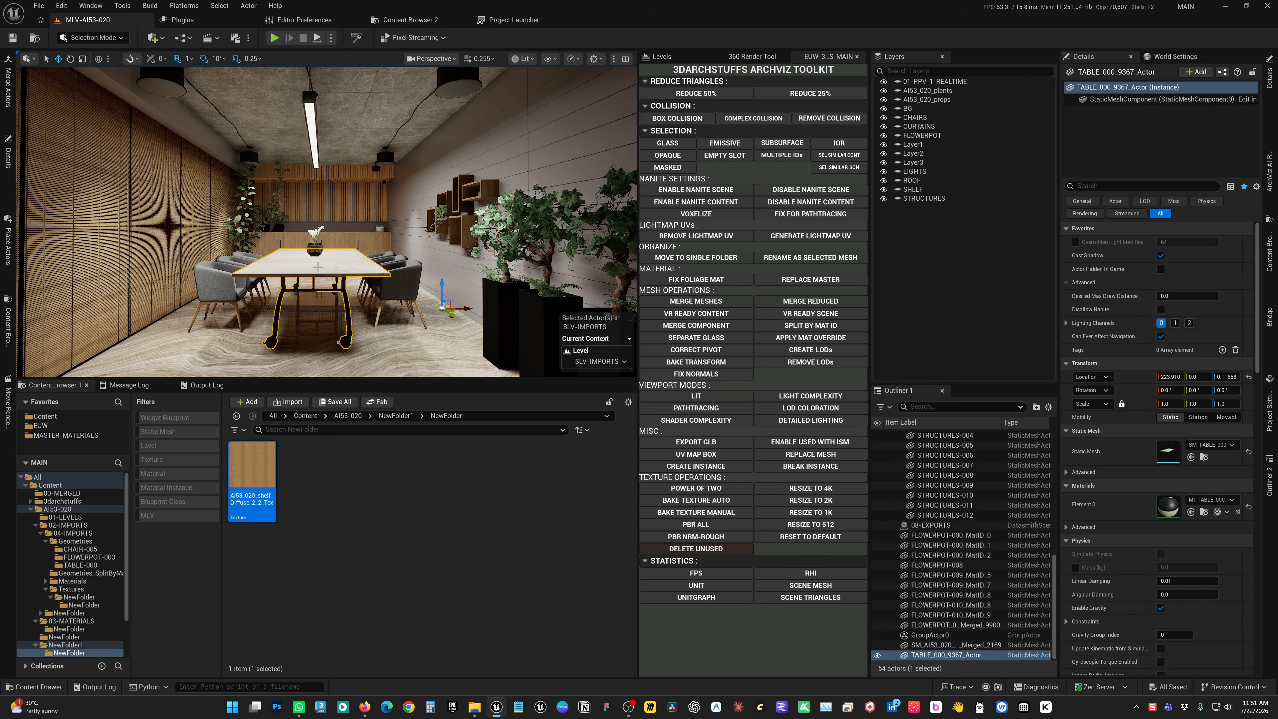
key("w")
right_click_drag(317, 267, 316, 306)
scroll(325, 289, "down", 3)
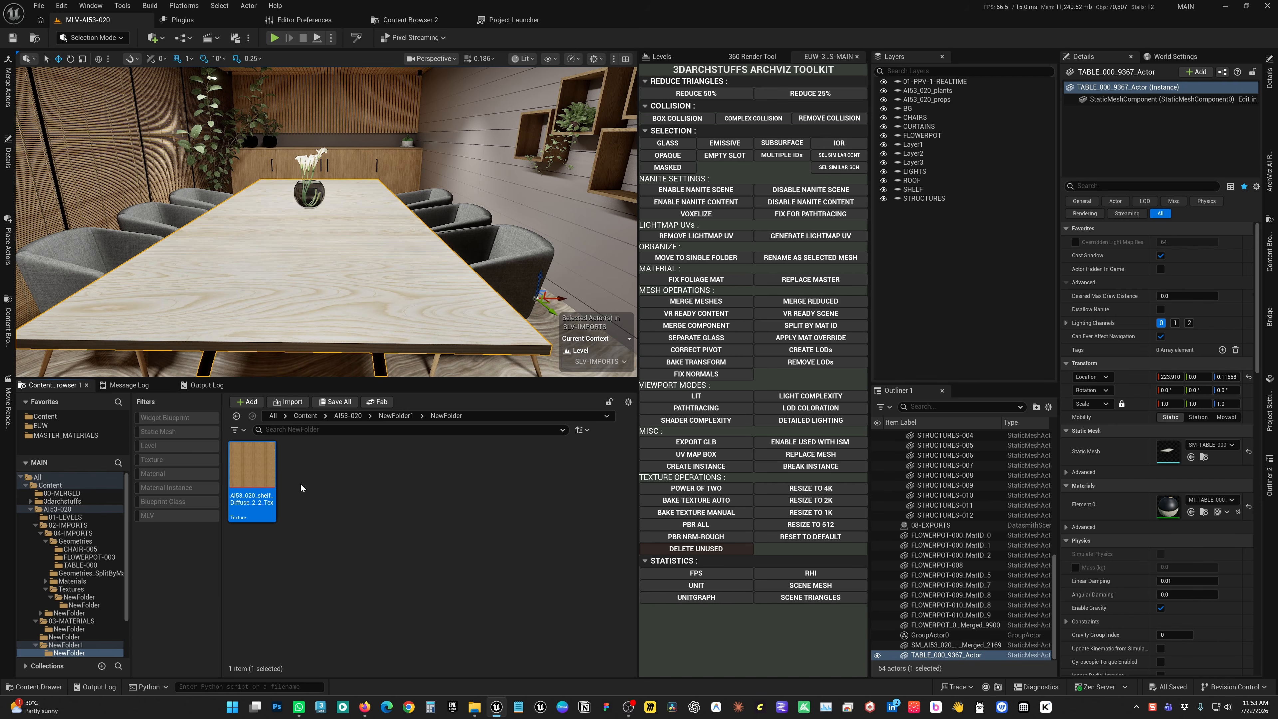
Generate only the normal and roughness maps from the shelf diffuse texture in the subfolder, and reselect the diffuse texture
mouse_move(256, 465)
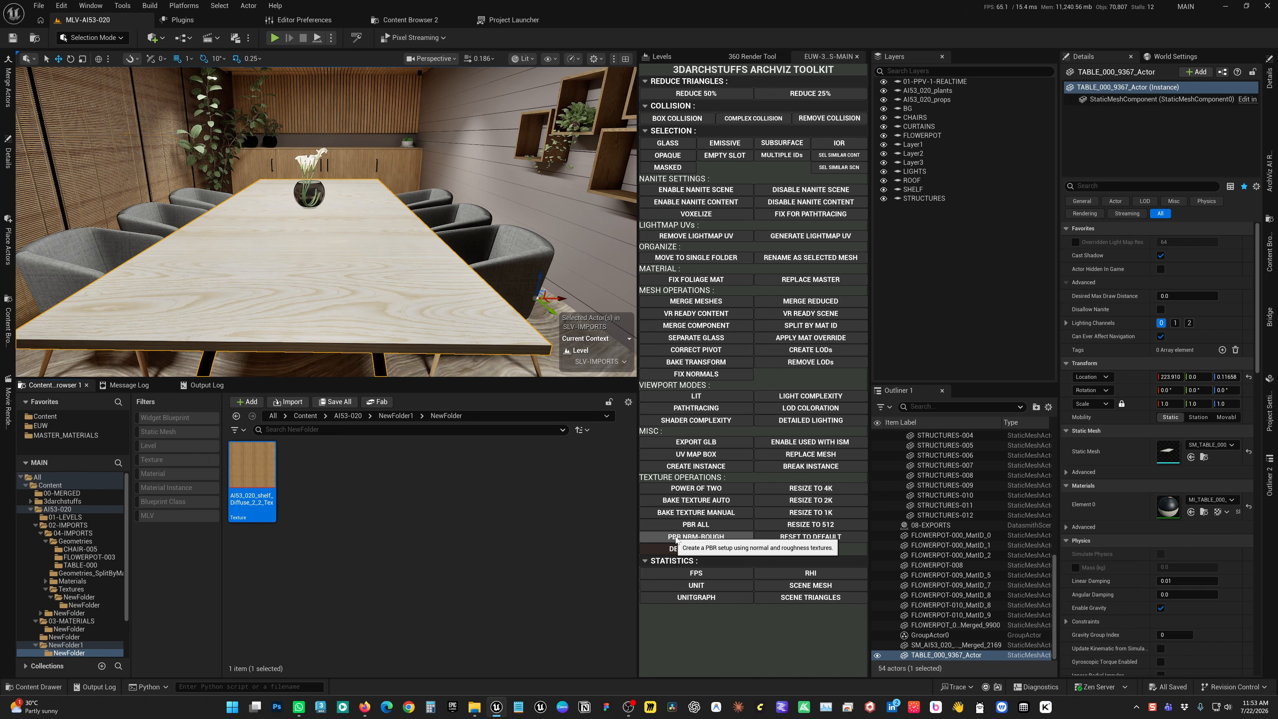
left_click(717, 540)
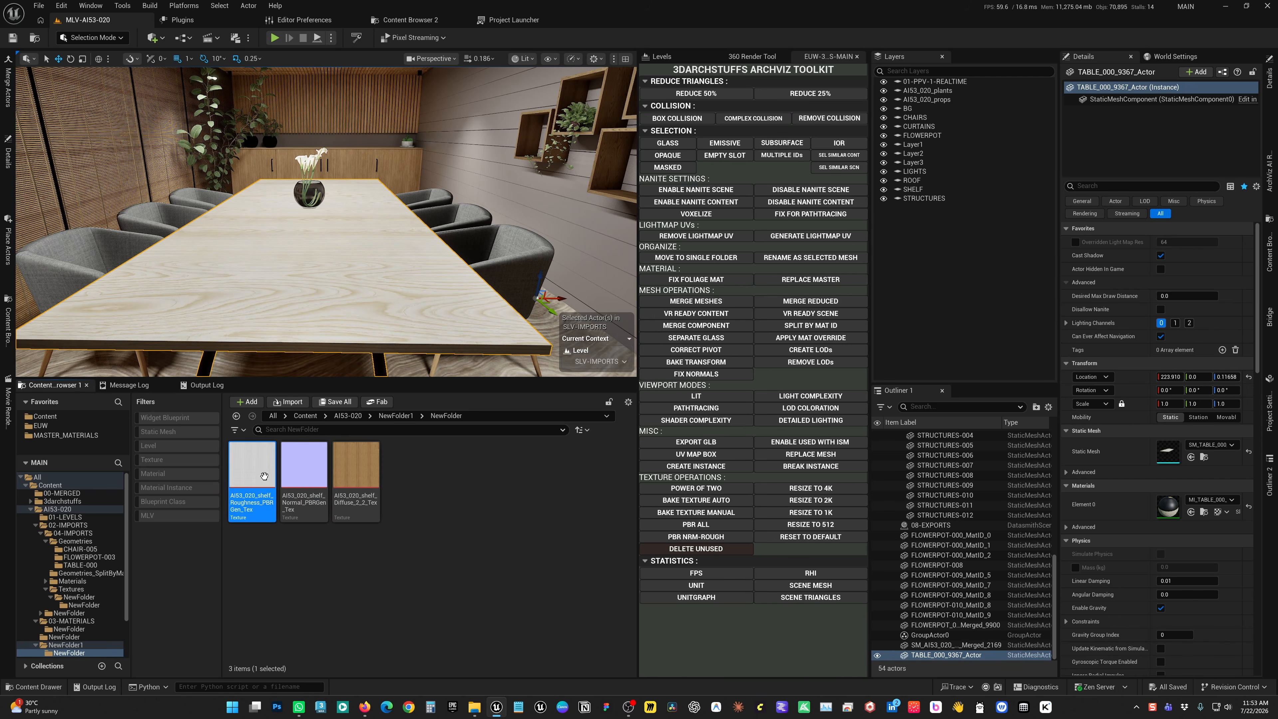
left_click(361, 477)
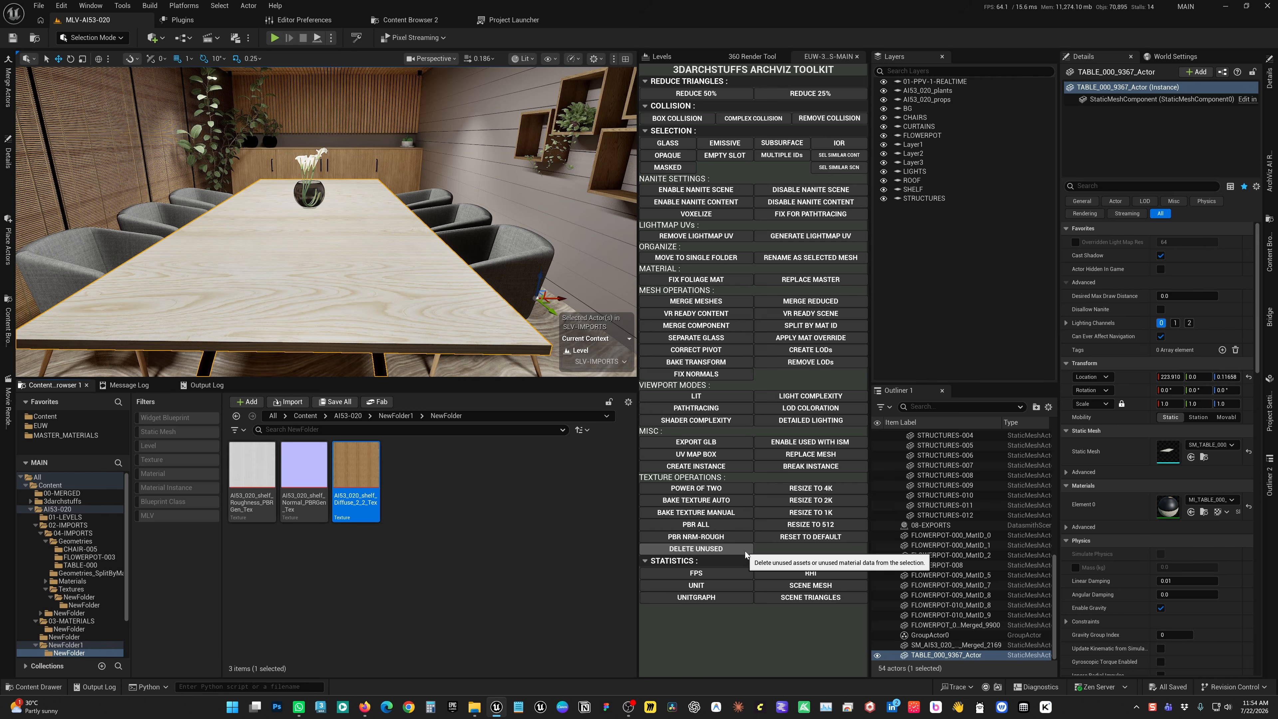
Run the toolkit's Delete Unused operation on the AI53-020 content folder and check the actions available for the selected unused assets
left_click(57, 509)
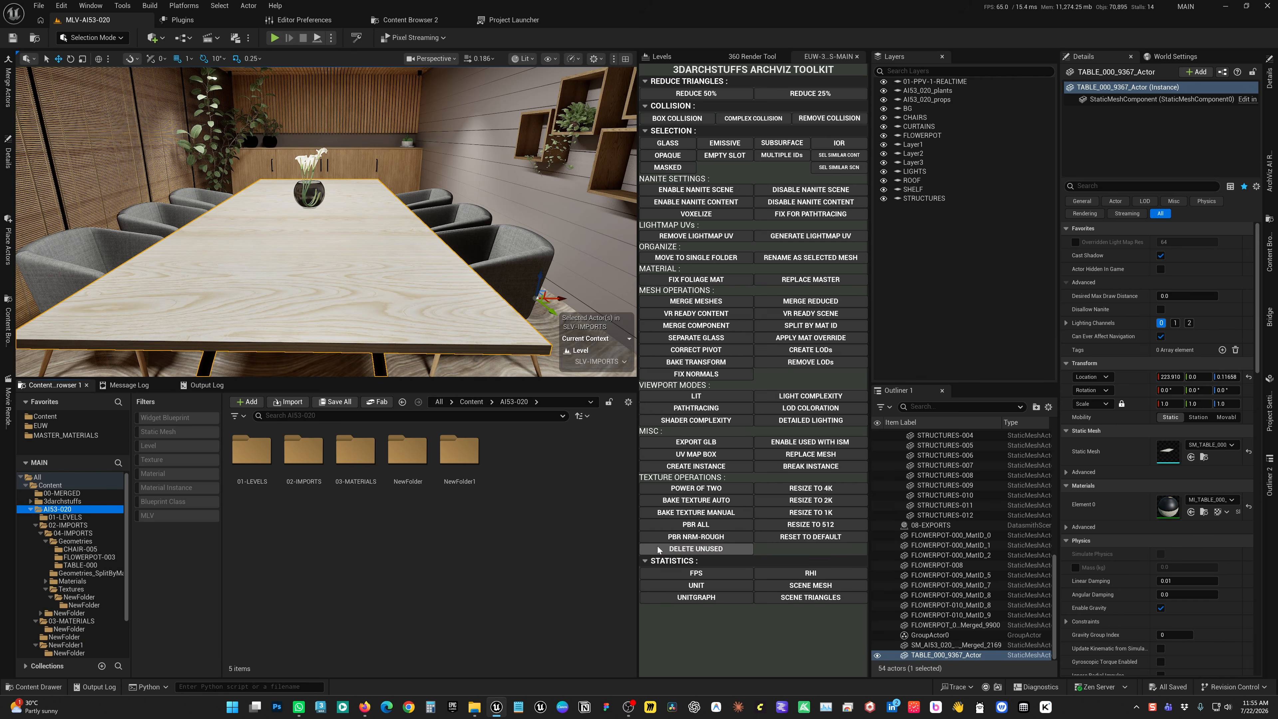
left_click(723, 548)
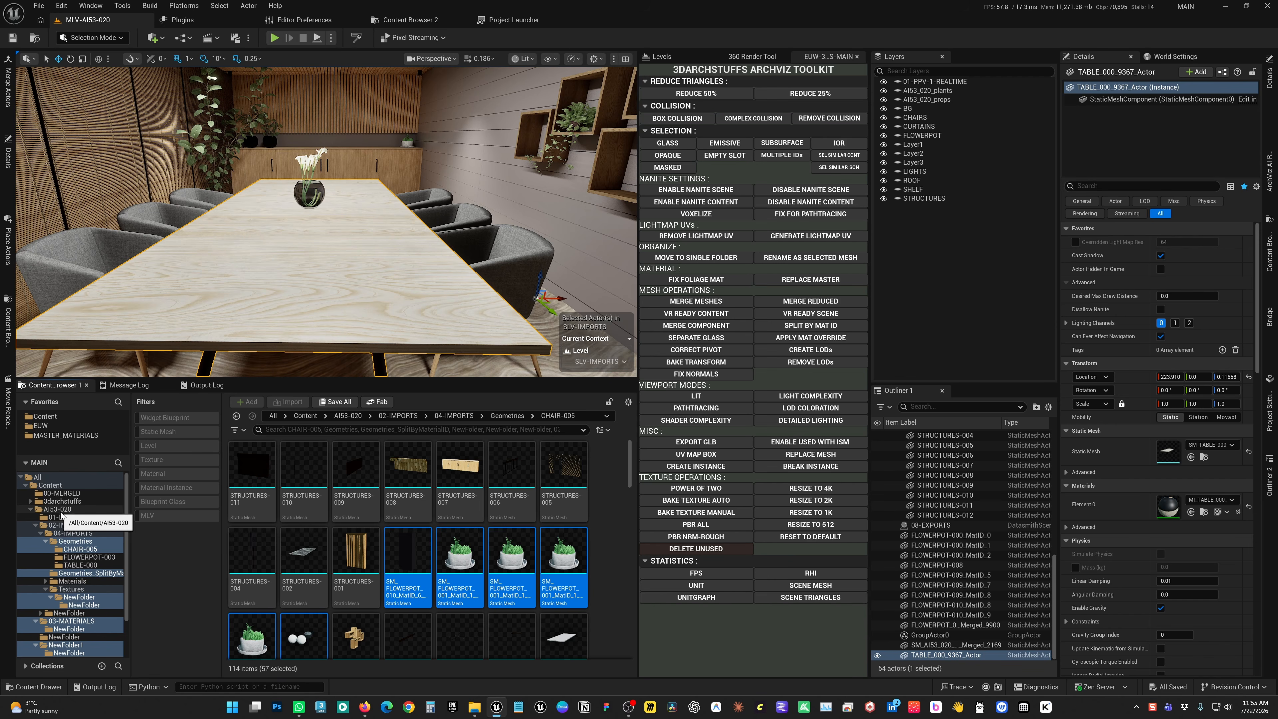
right_click(401, 555)
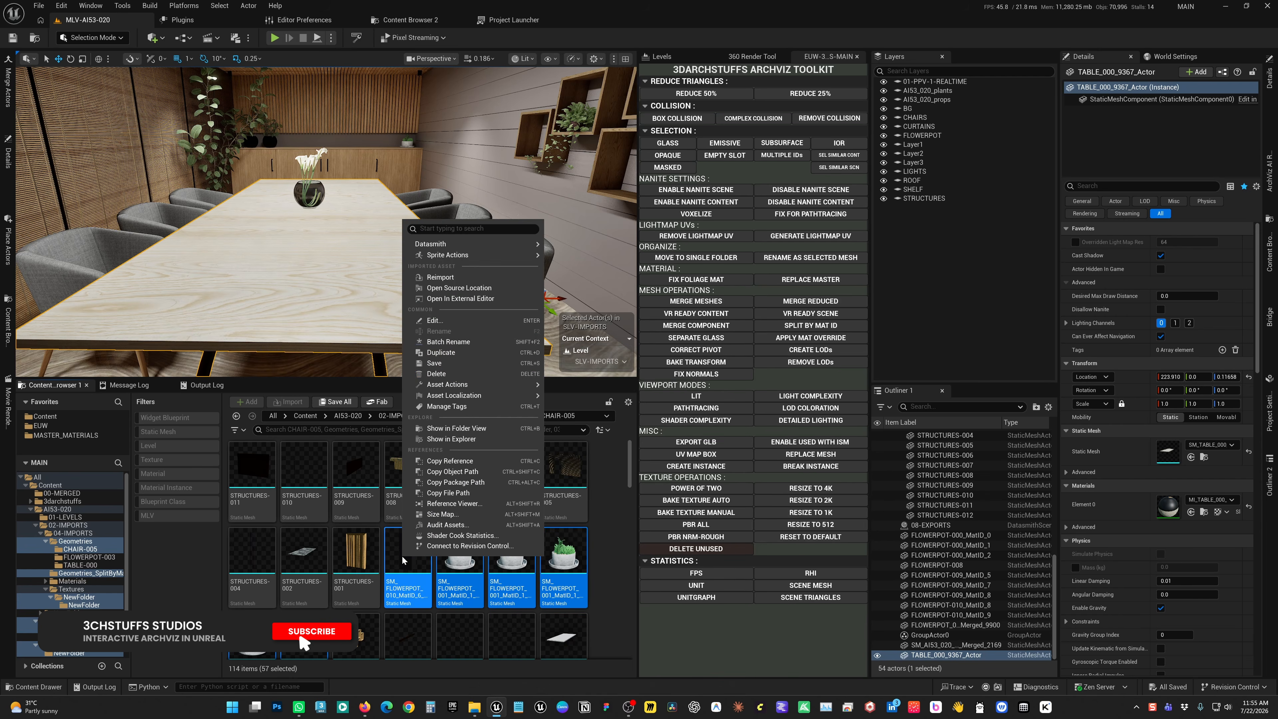
left_click(640, 437)
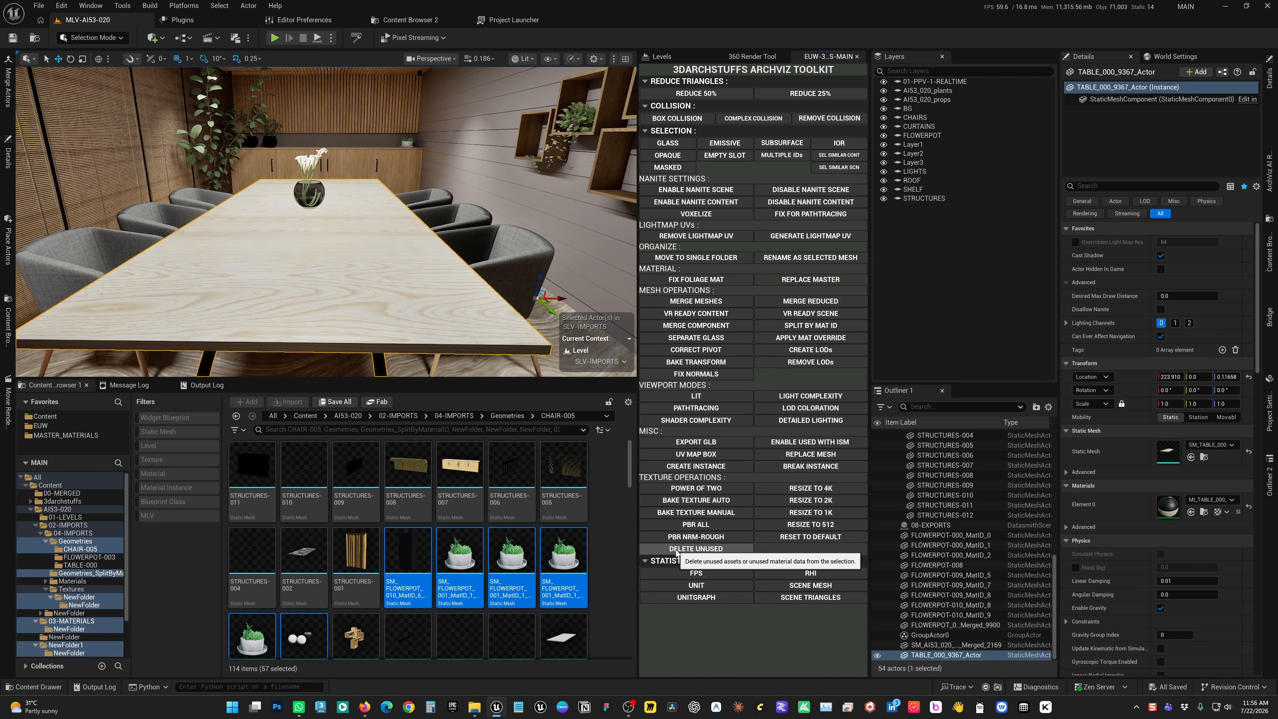
Start deleting the selected unused assets, review the full list of assets pending deletion, and cancel without deleting them
right_click(559, 564)
left_click(588, 383)
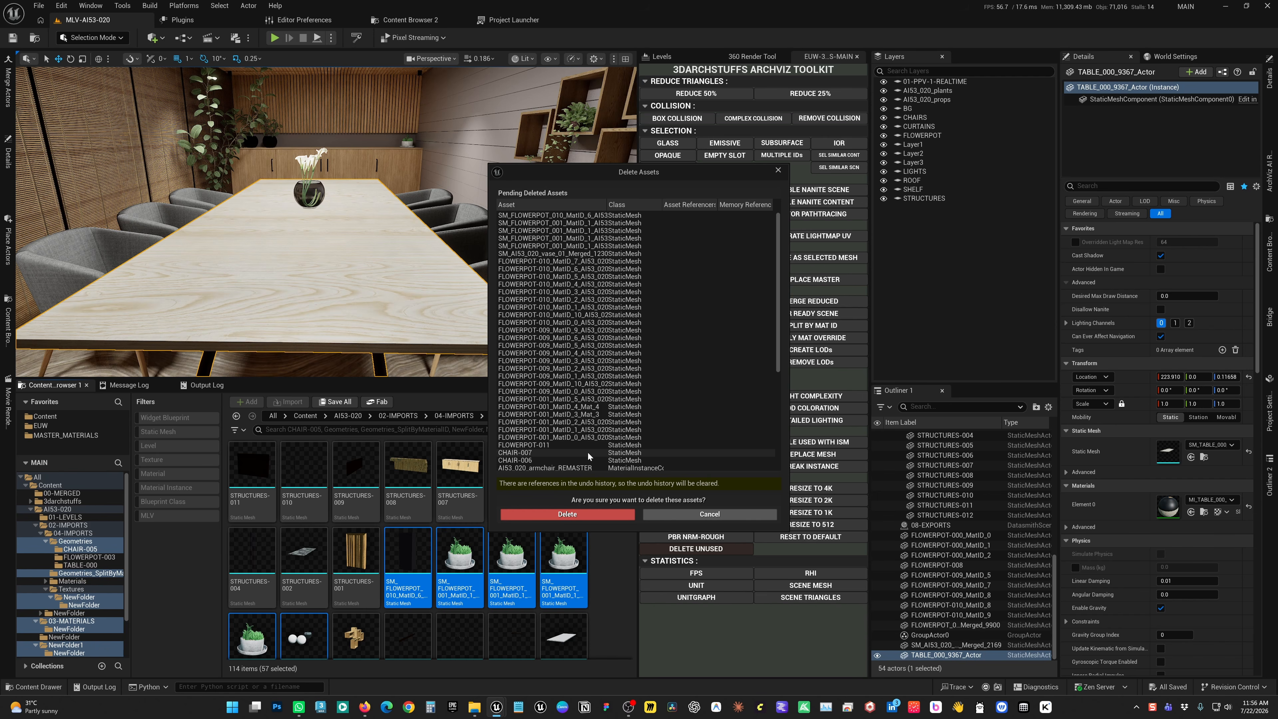
scroll(601, 455, "down", 5)
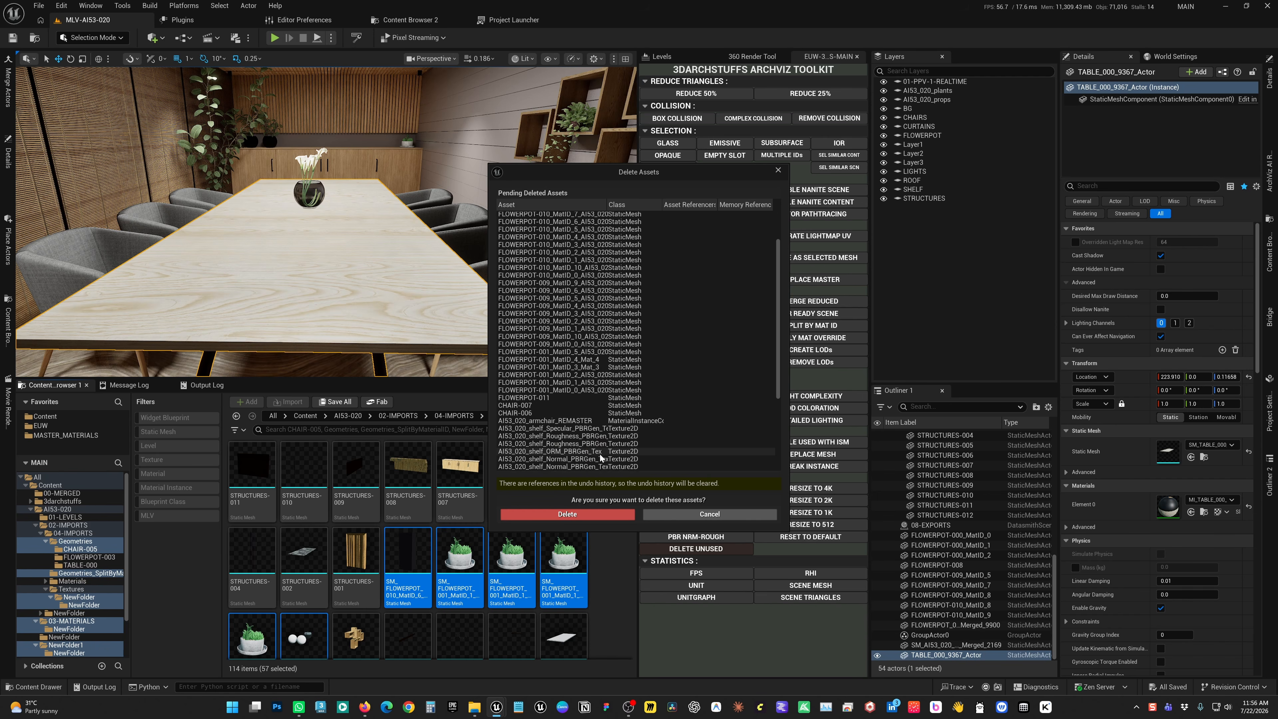
scroll(600, 454, "down", 3)
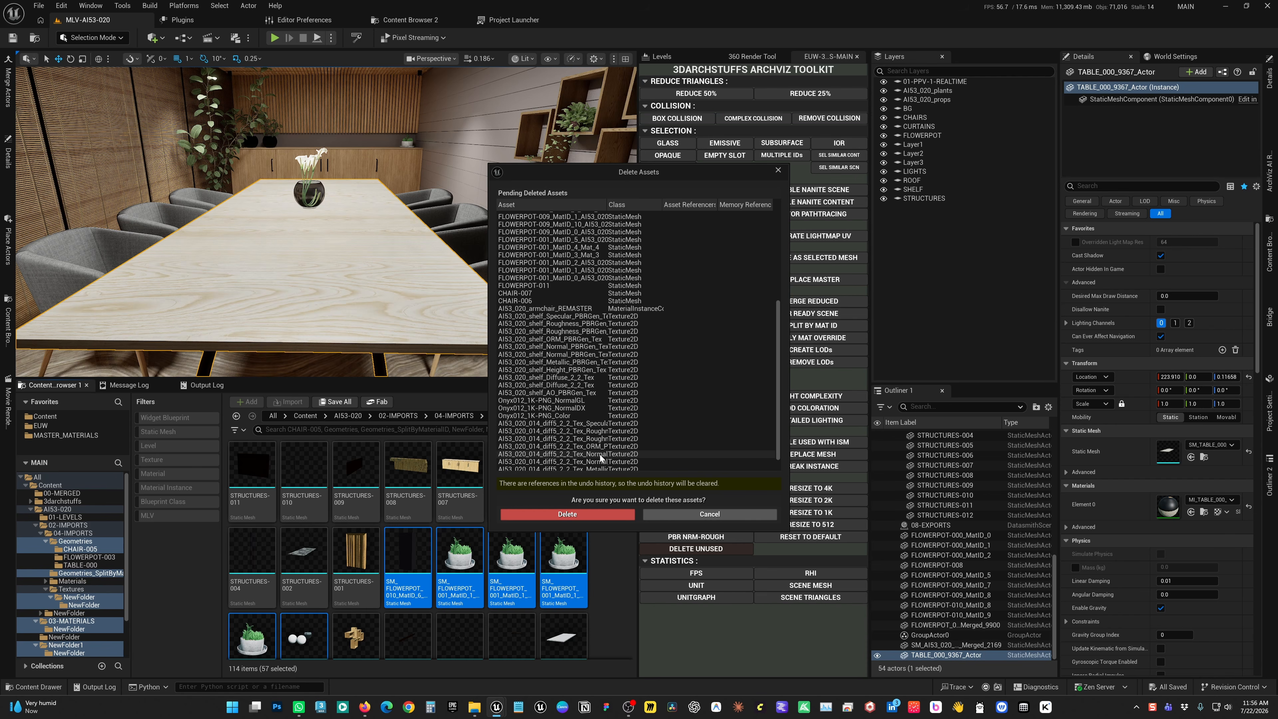
left_click(654, 513)
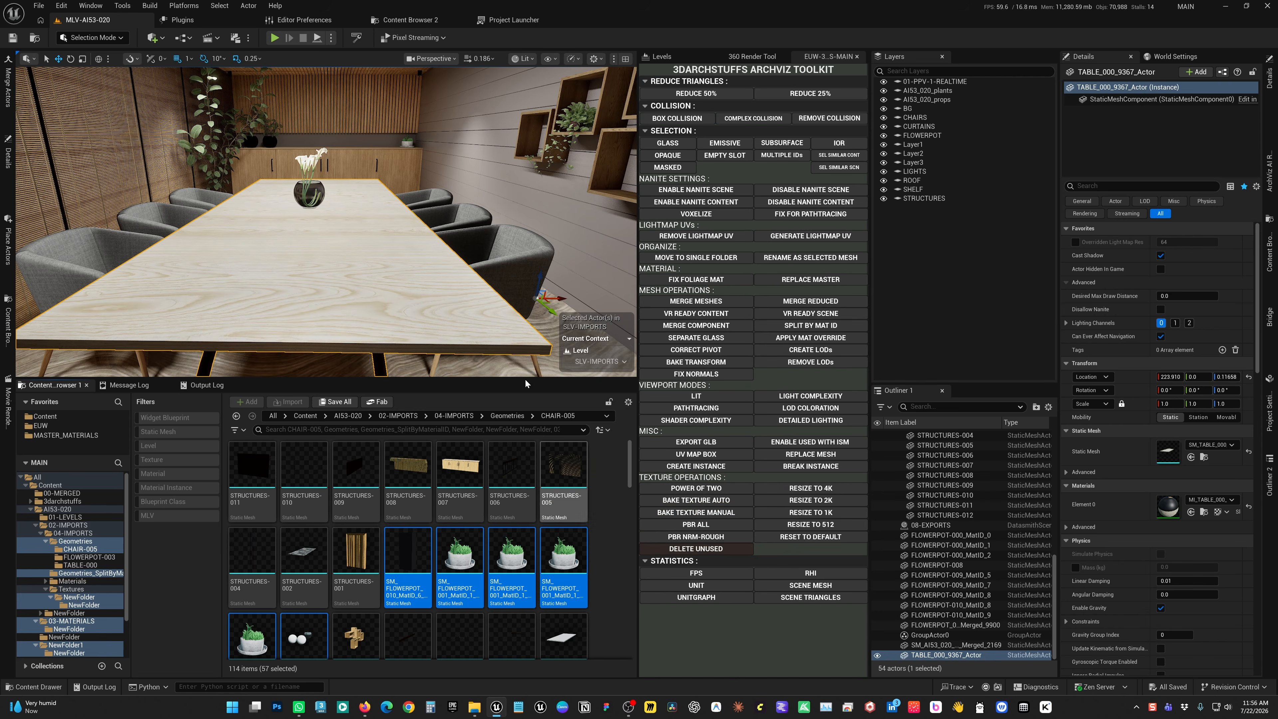
Deselect the table, return to the saved overview camera of the meeting room, and show the viewport FPS display
key("Escape")
key("1")
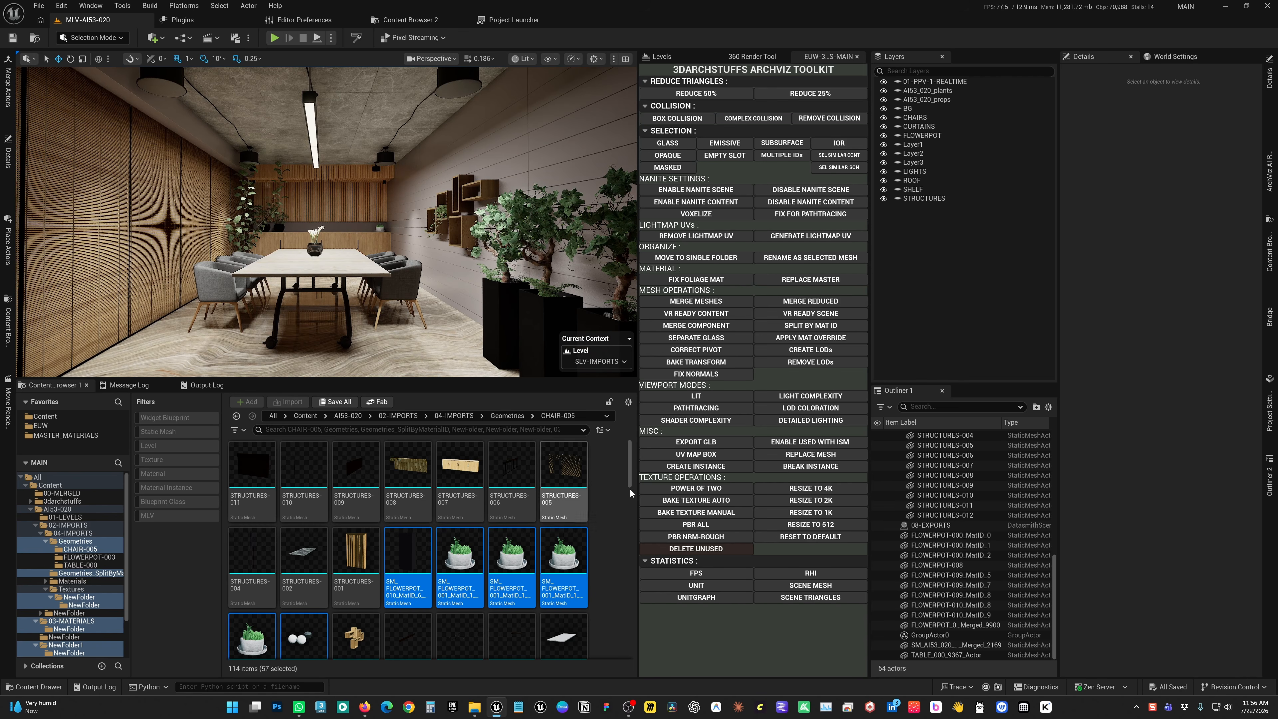
left_click(691, 574)
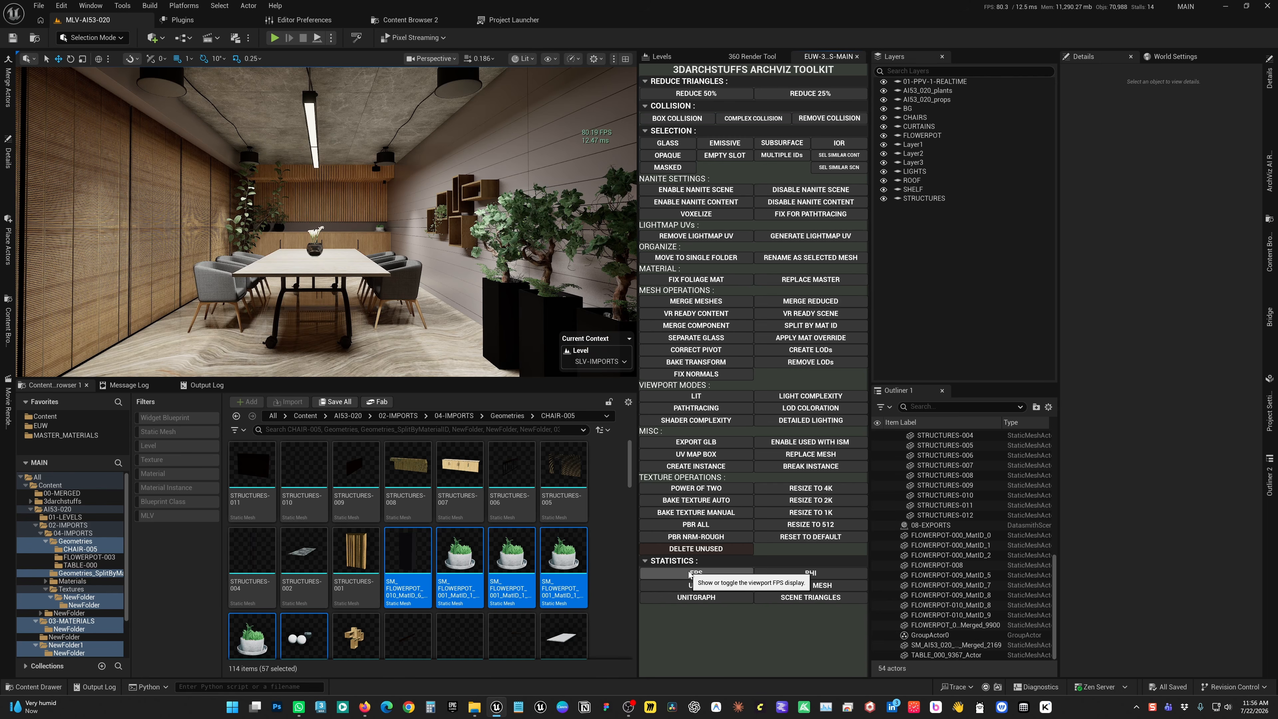
Check the toolkit's RHI memory statistics and hide them again, and toggle the unit graph on and off
left_click(774, 575)
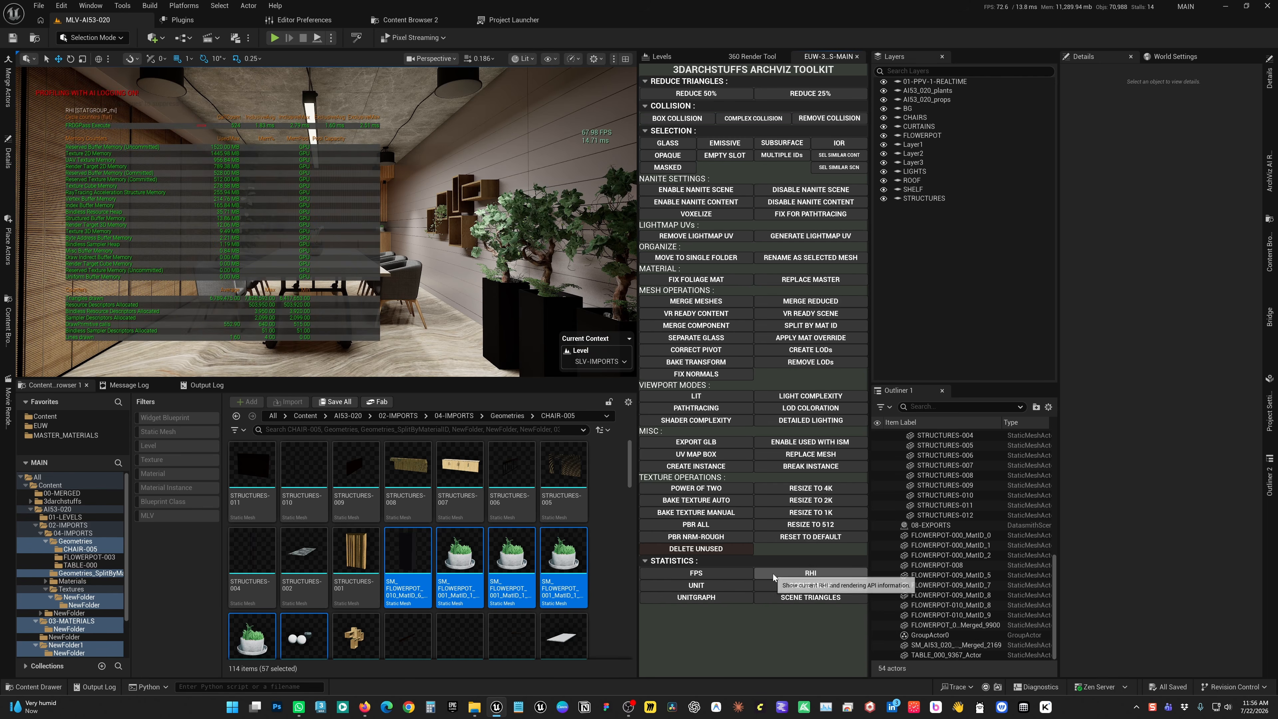
left_click(774, 575)
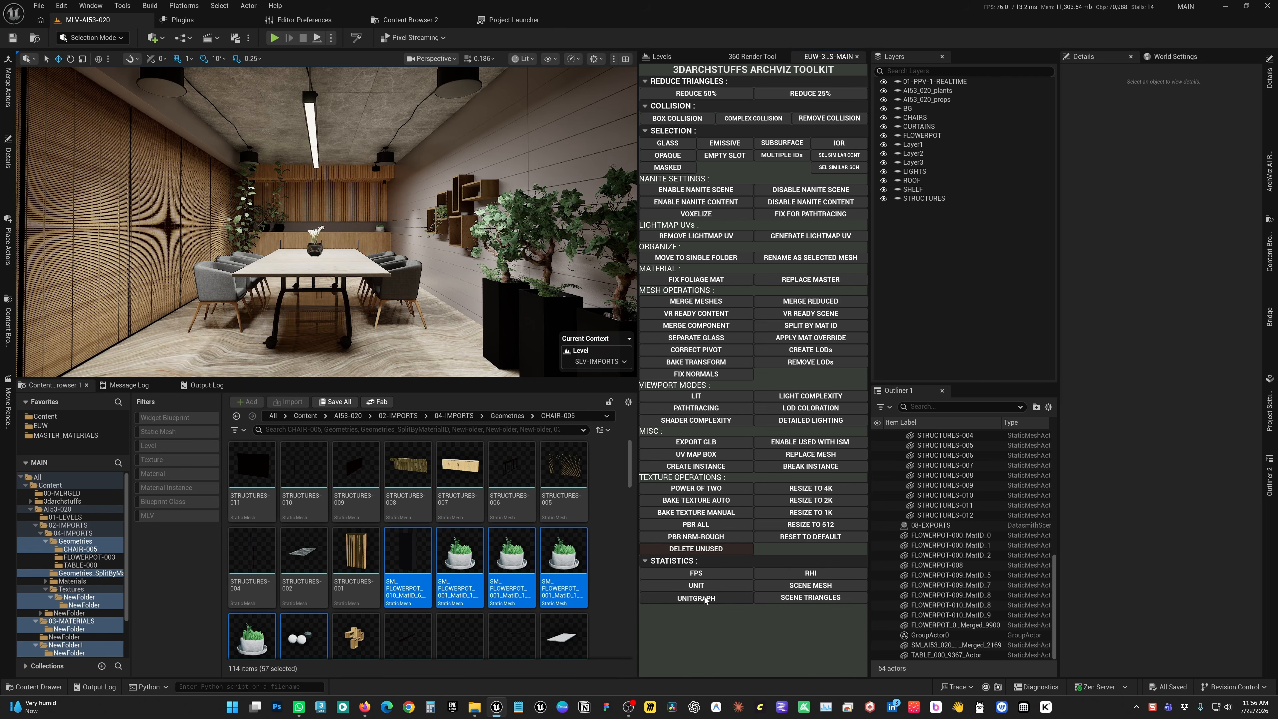
left_click(705, 598)
left_click(704, 598)
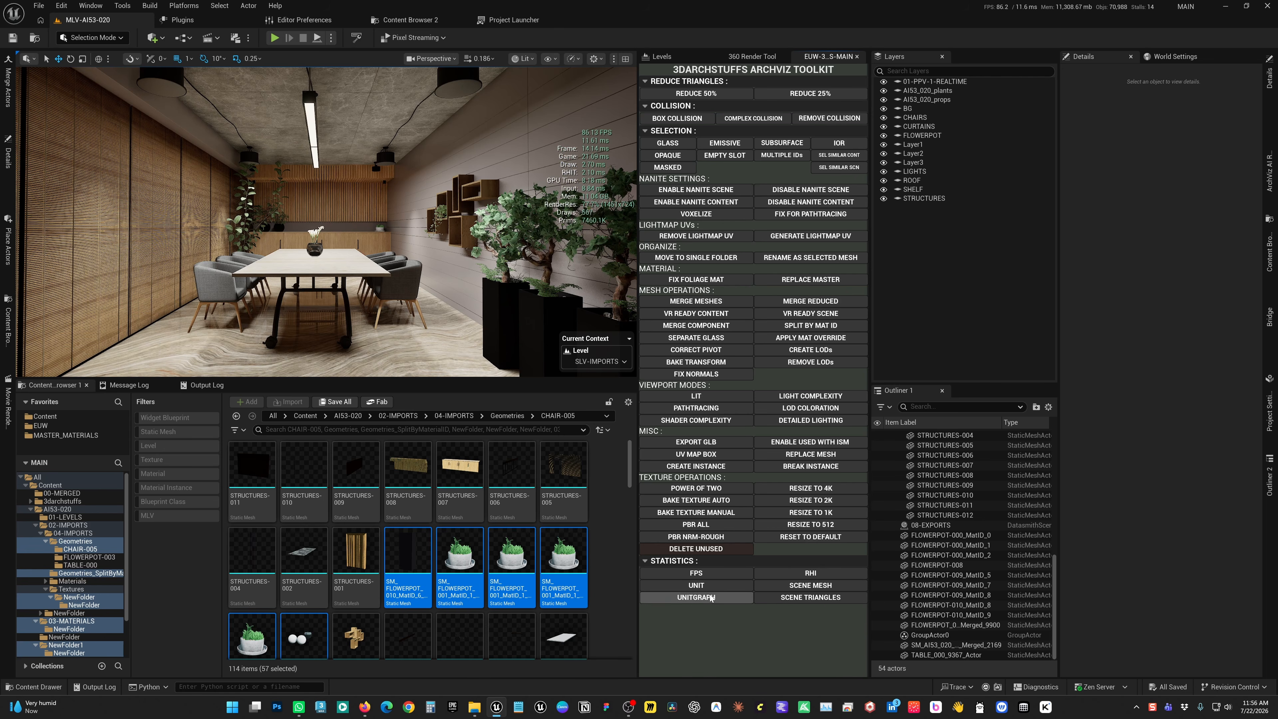
Report the scene's total static mesh count and triangle count with the toolkit's statistics
left_click(794, 586)
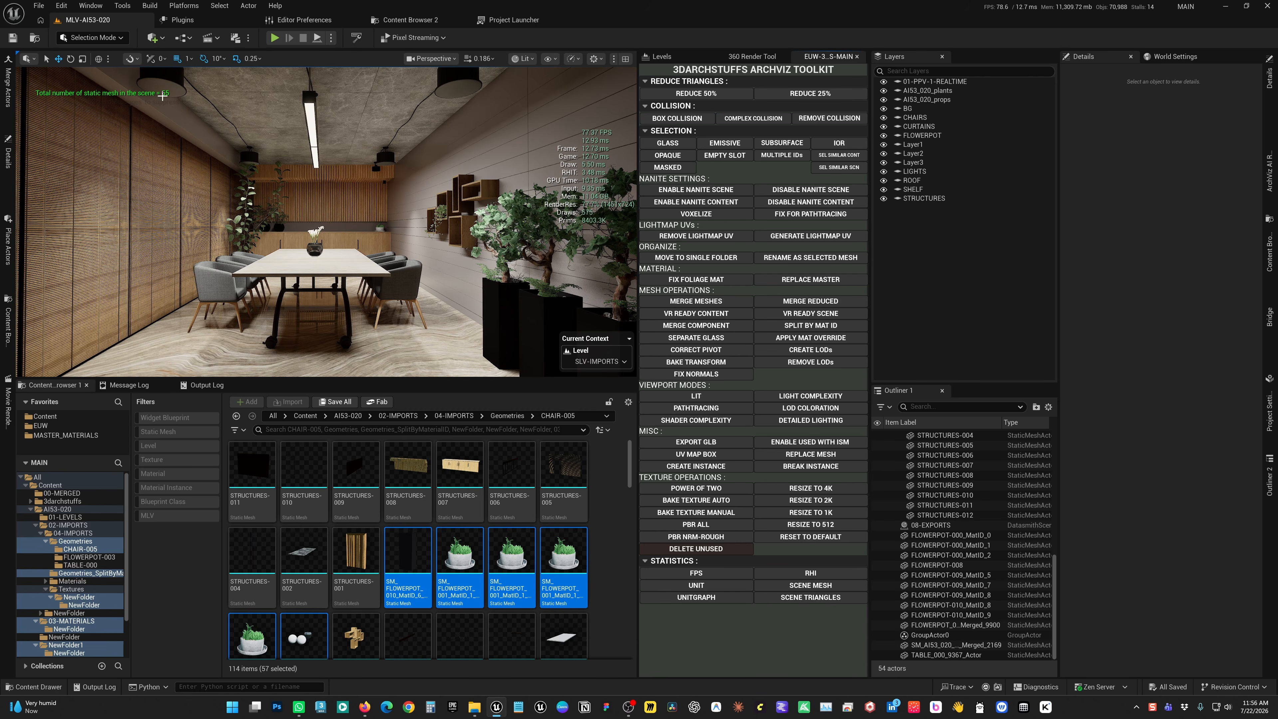
left_click(797, 602)
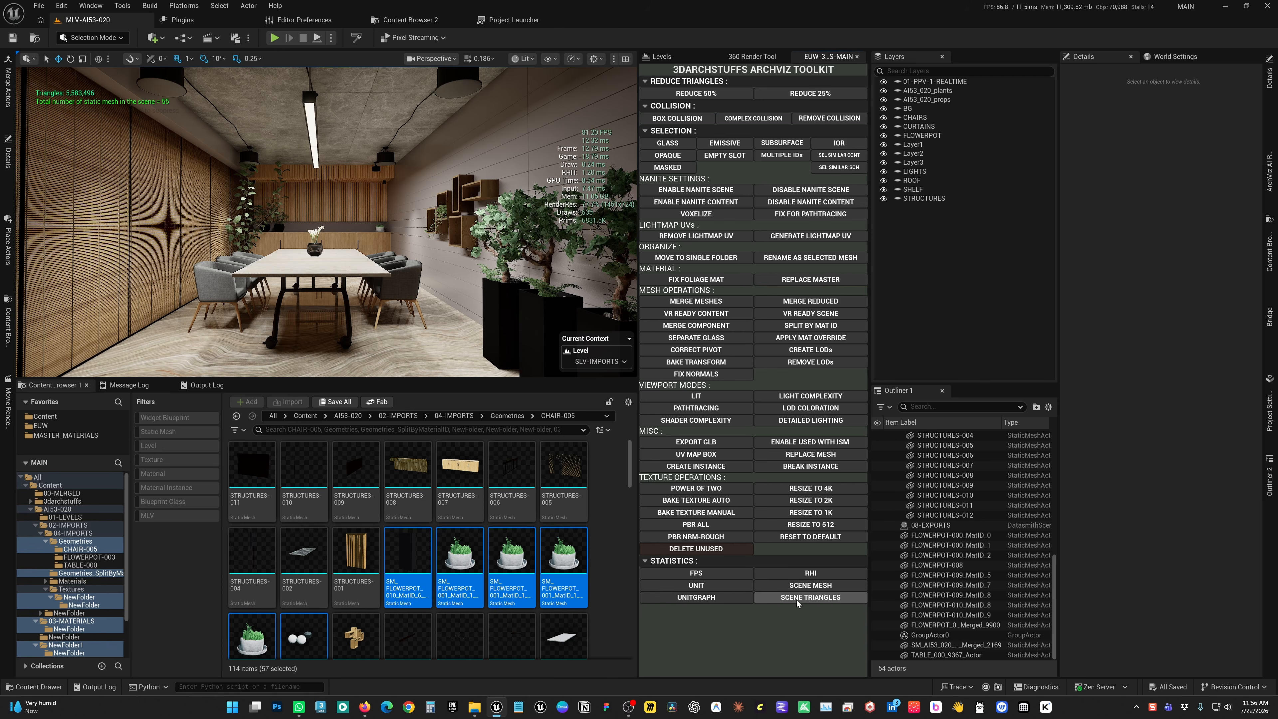